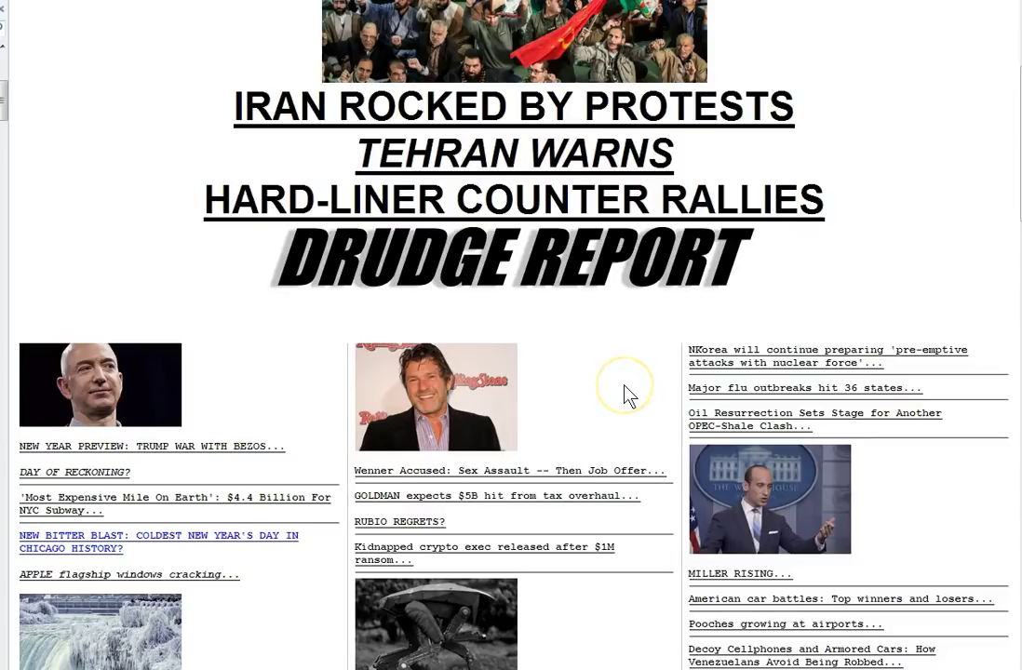
Step: Scroll through The Hill article on North Korea's pre-emptive nuclear attack pledge
scroll(627, 395, up, 2)
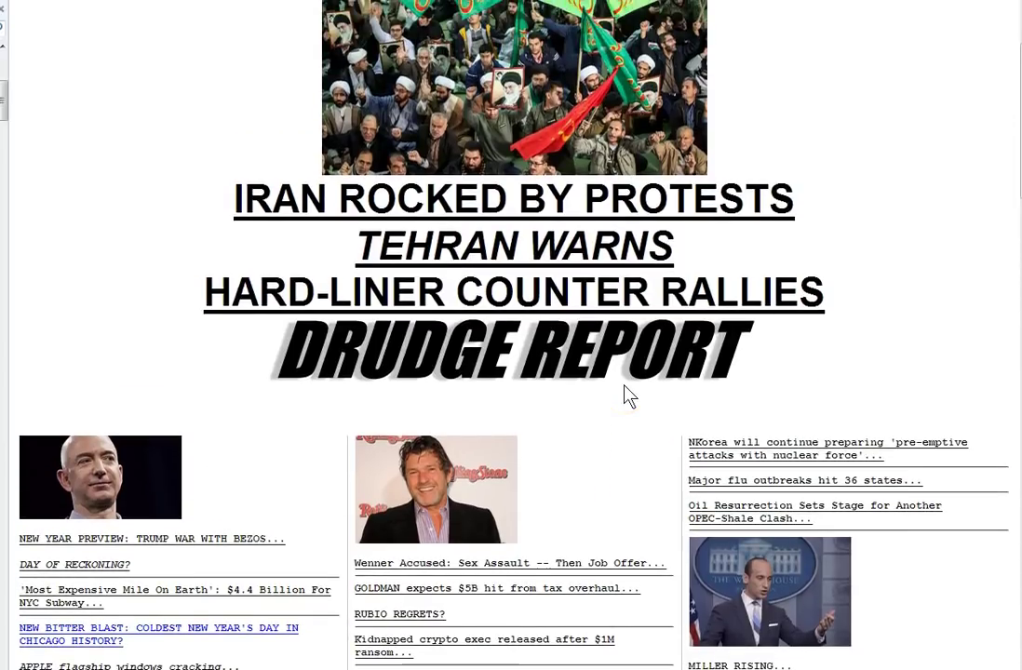
scroll(629, 396, up, 3)
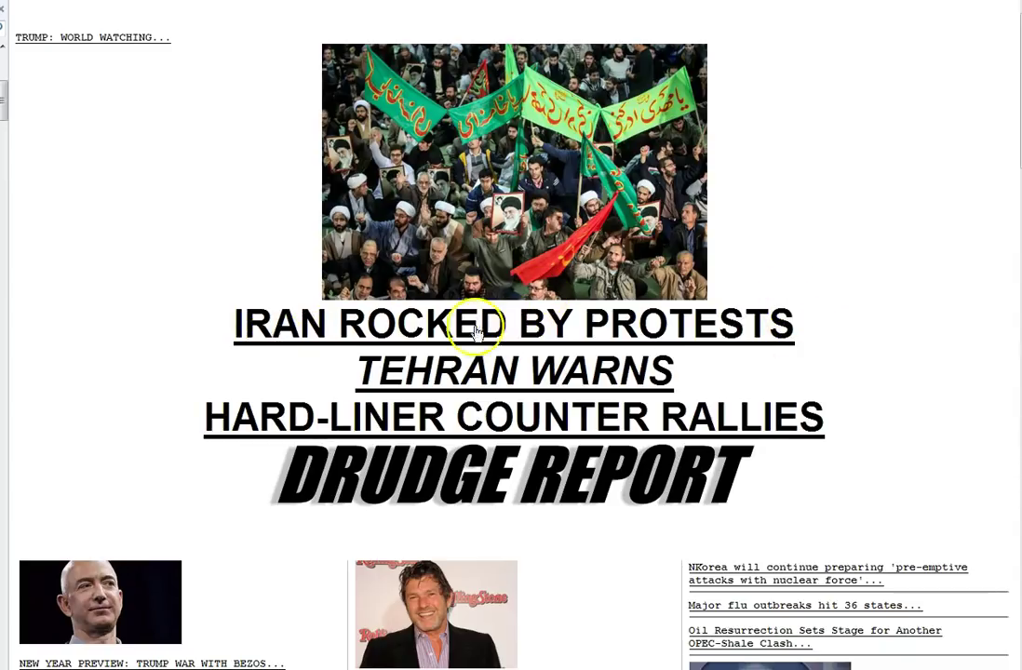
scroll(633, 363, down, 3)
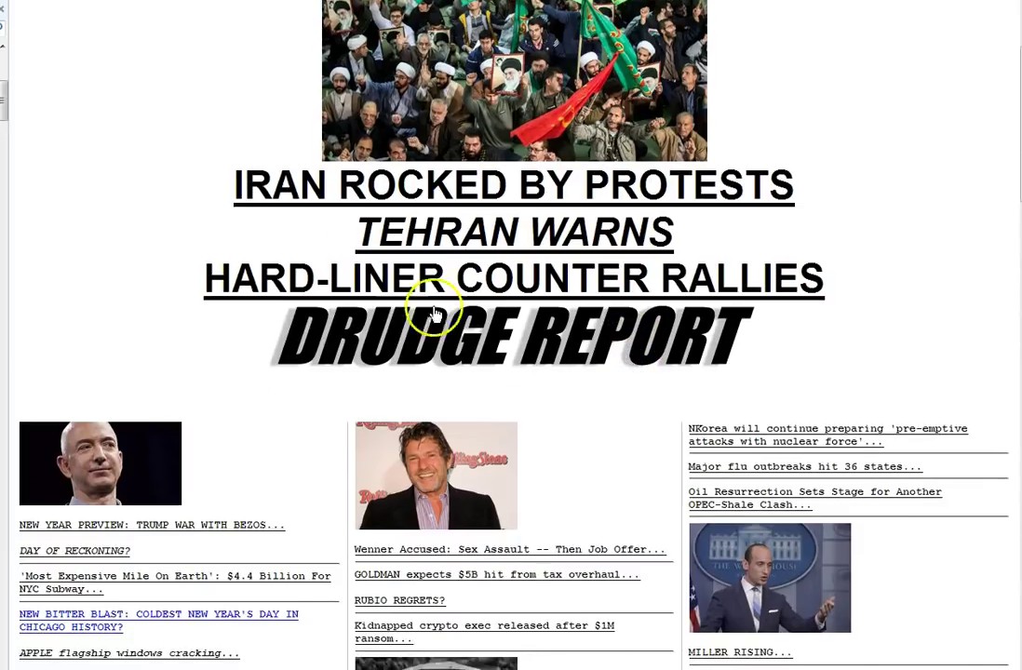
scroll(465, 321, down, 3)
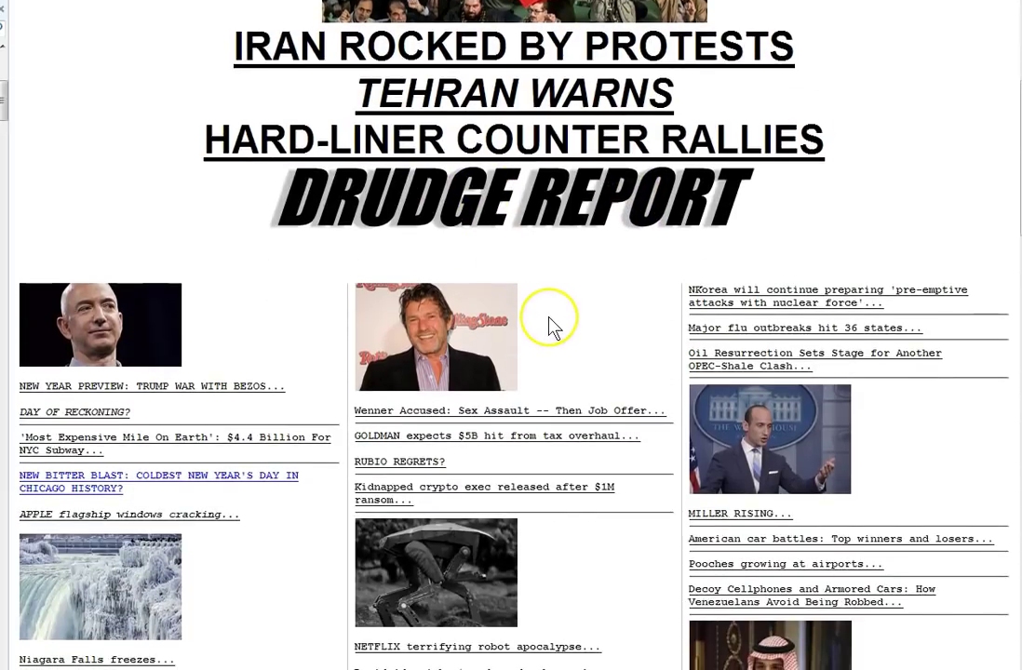
scroll(551, 324, up, 3)
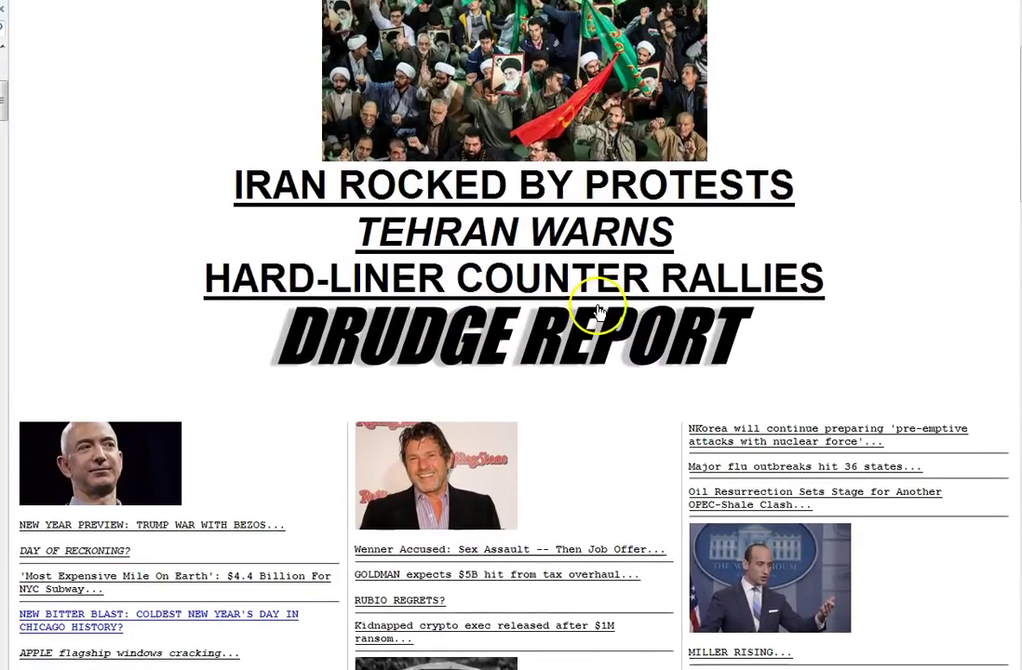
scroll(615, 279, up, 2)
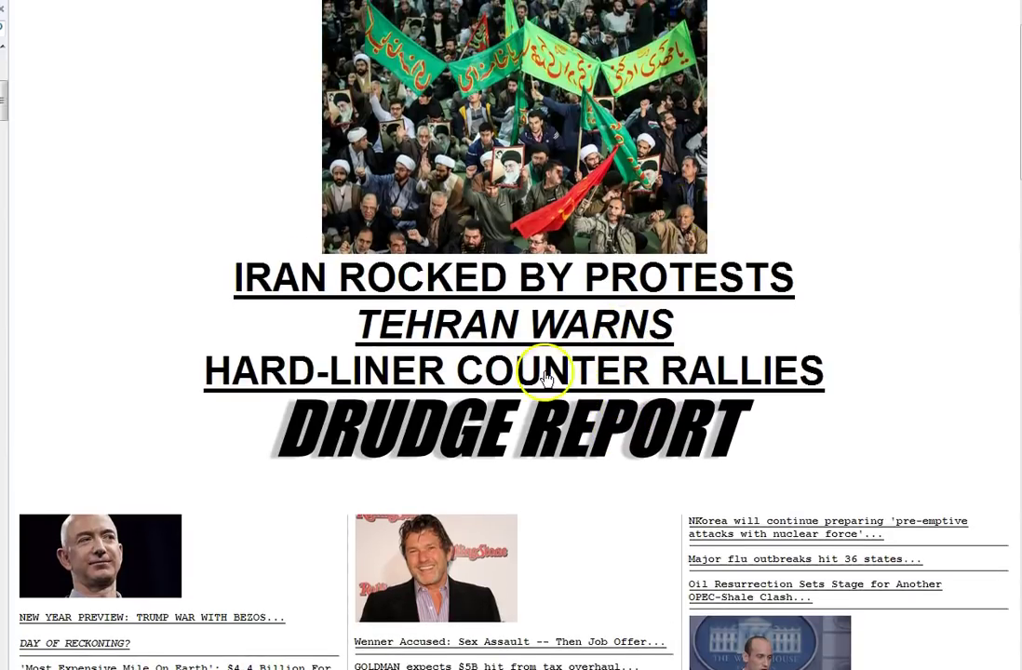
scroll(544, 370, down, 3)
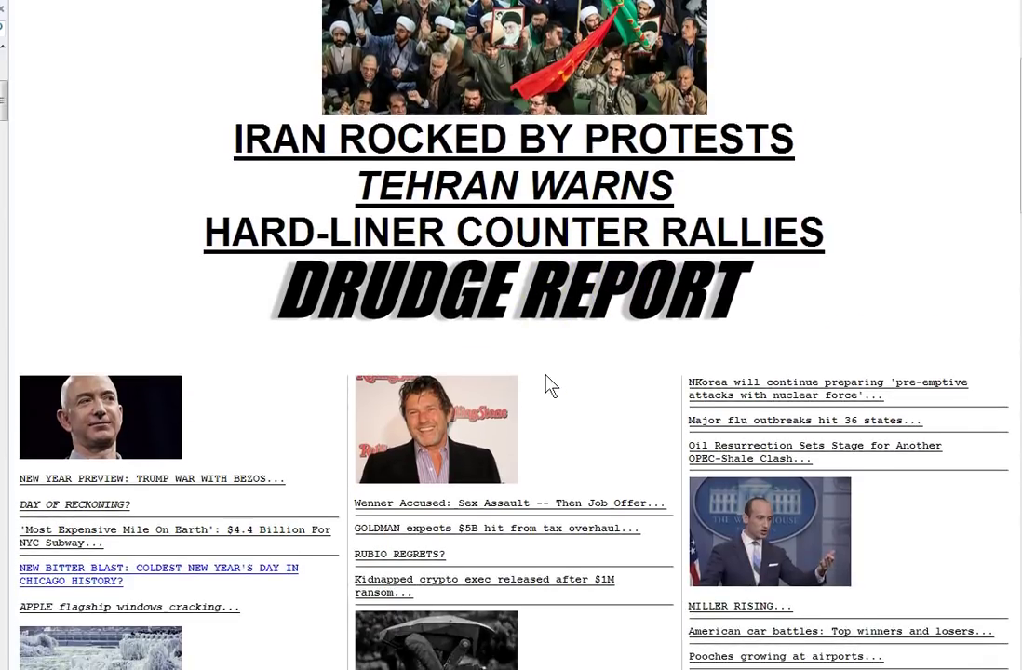
scroll(549, 385, down, 1)
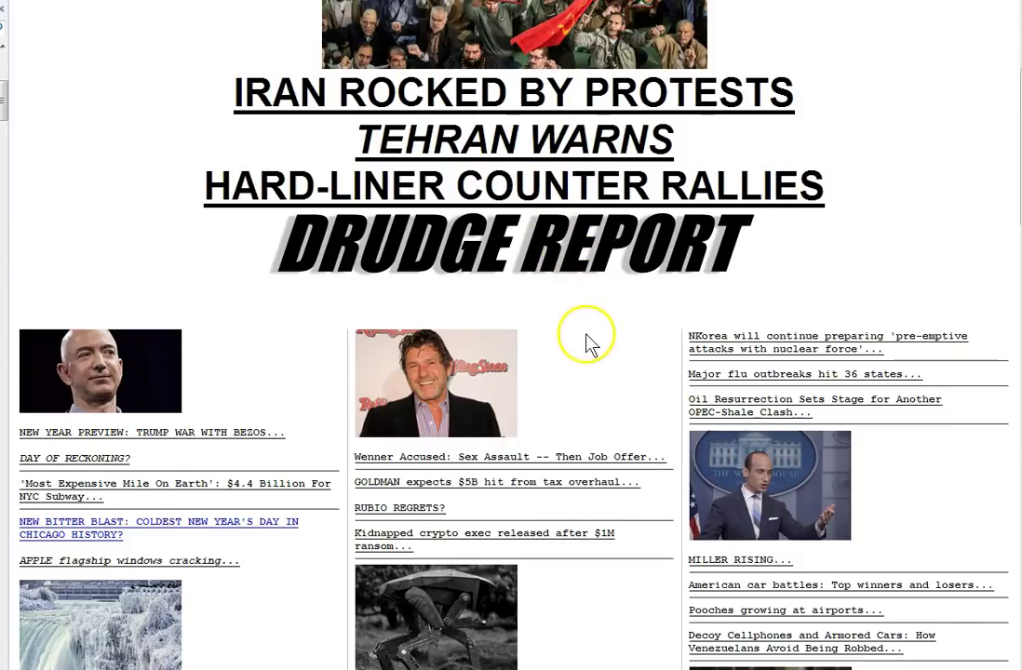
scroll(586, 339, up, 4)
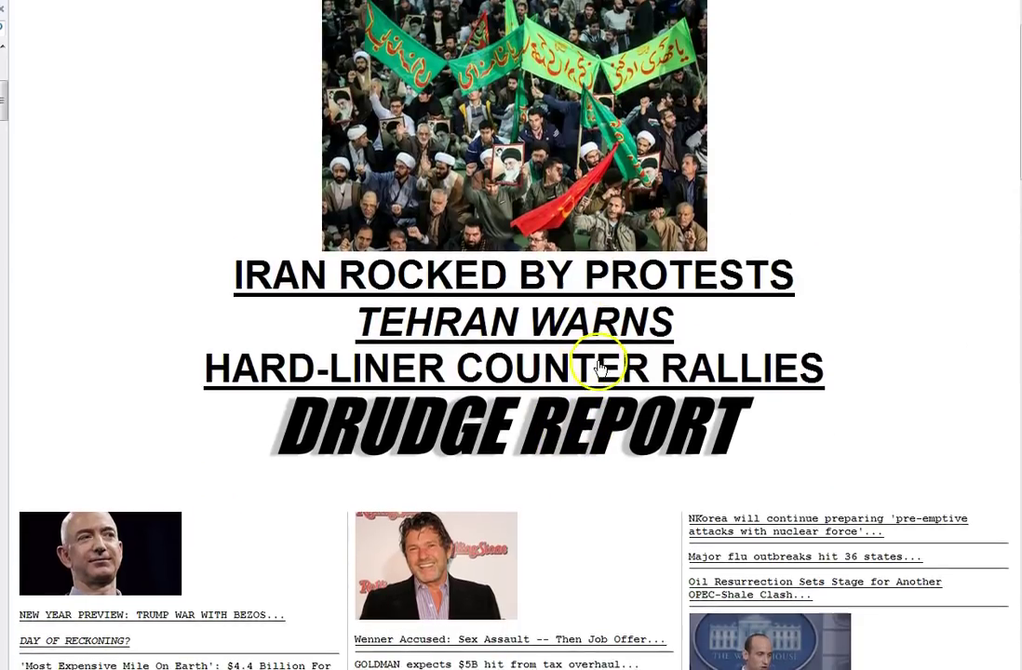
scroll(601, 370, down, 5)
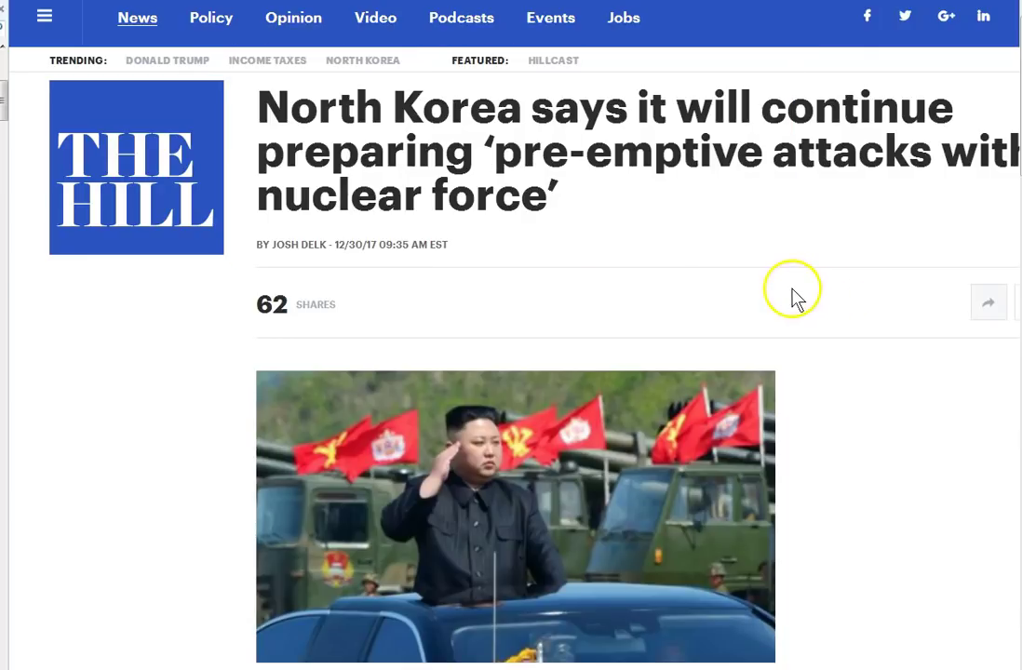
Step: Read further down the article, then scroll back up to the headline
scroll(791, 298, down, 1)
scroll(790, 298, down, 1)
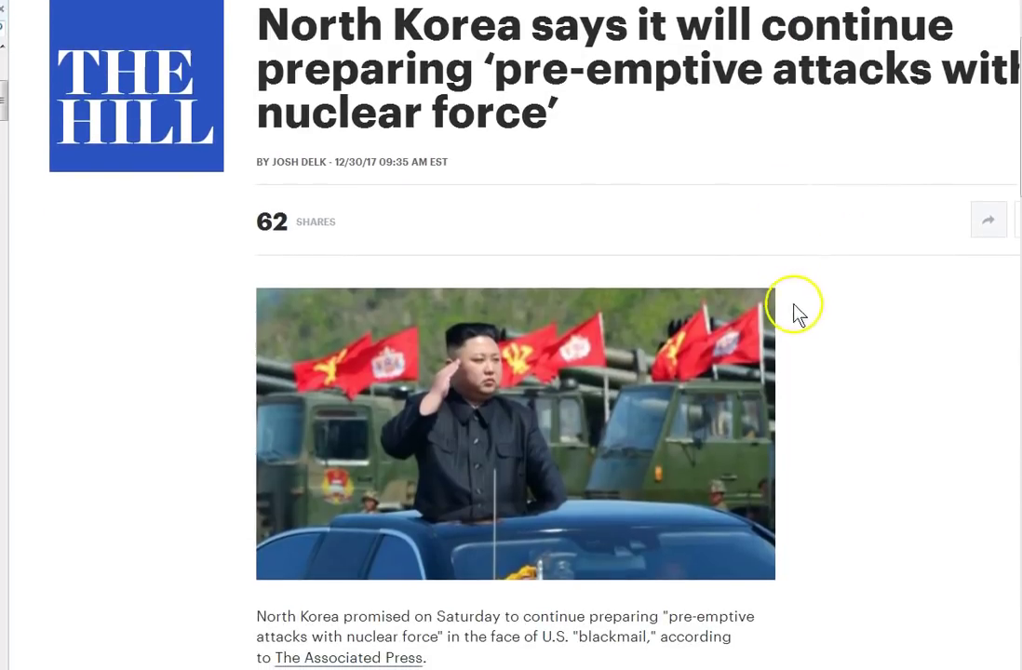
scroll(831, 345, down, 3)
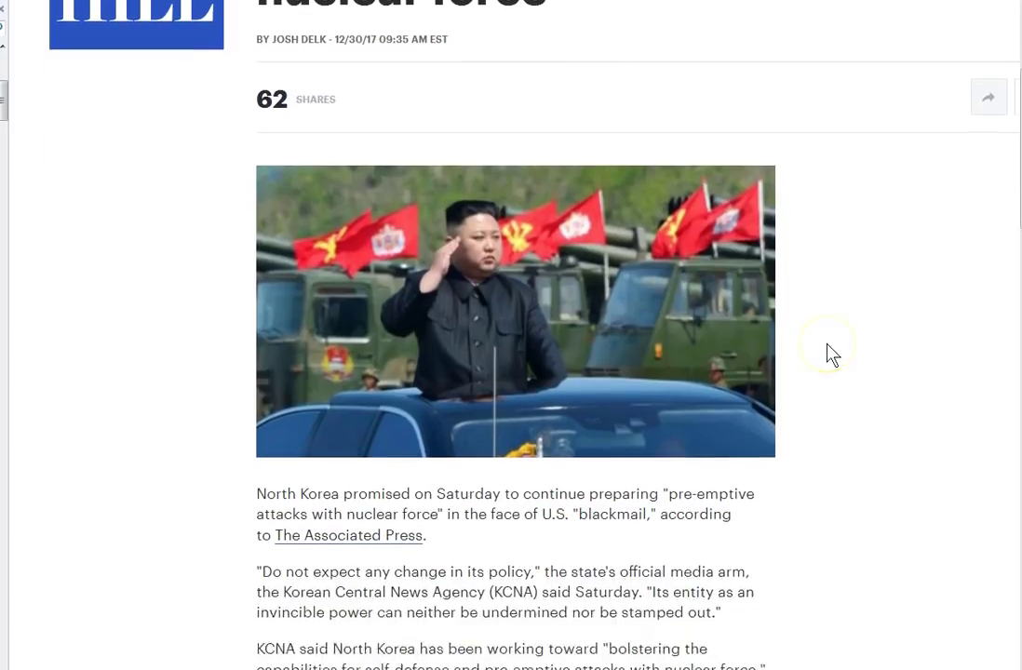
scroll(831, 354, down, 3)
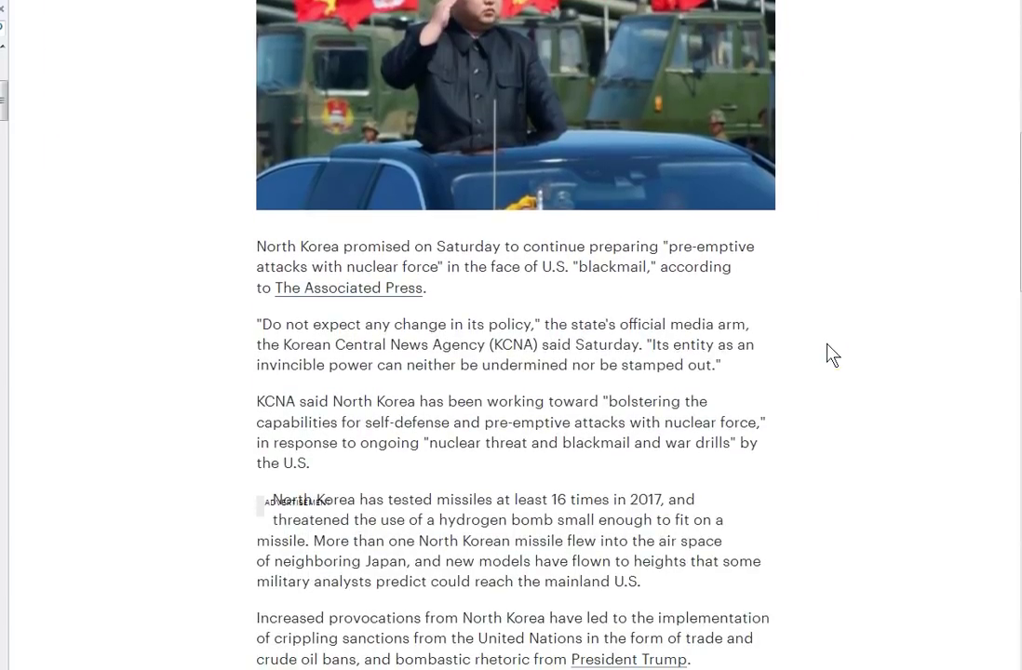
scroll(831, 354, down, 2)
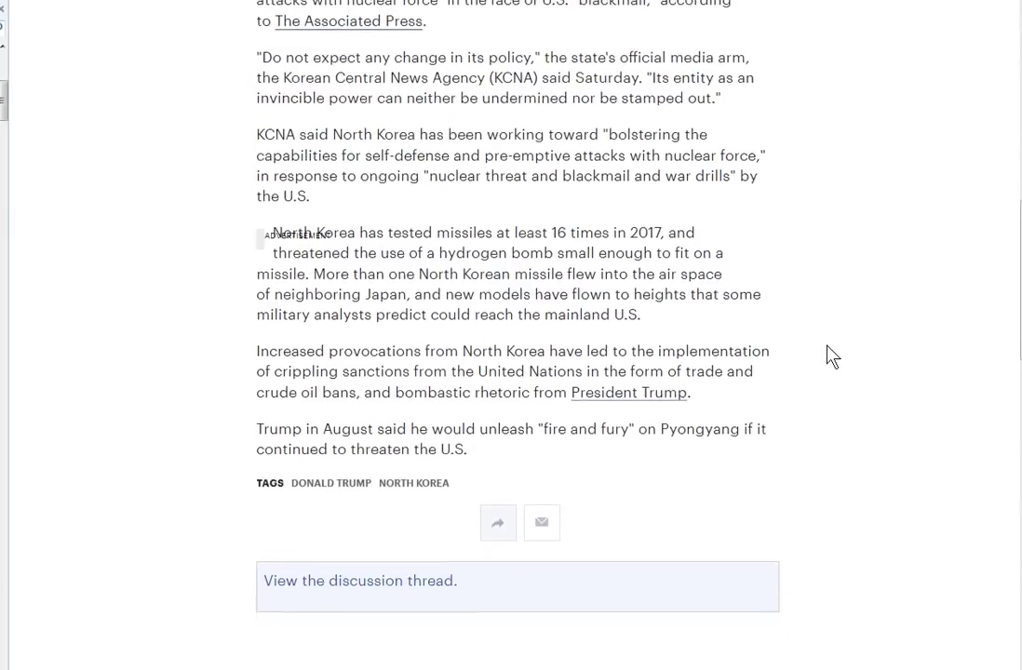
scroll(831, 358, up, 1)
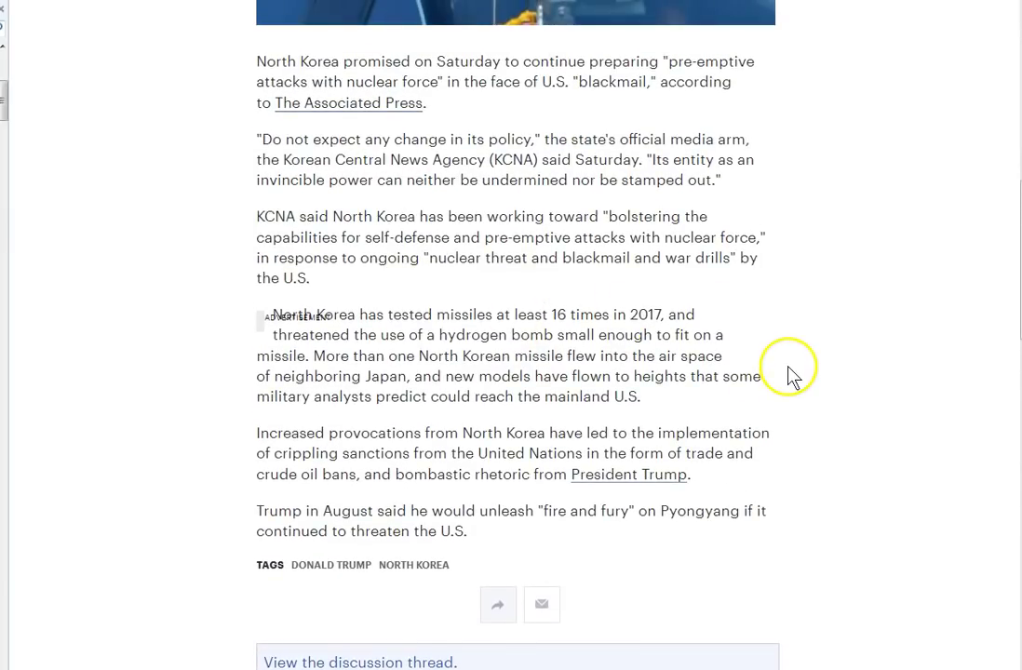
scroll(789, 378, up, 1)
scroll(790, 372, up, 3)
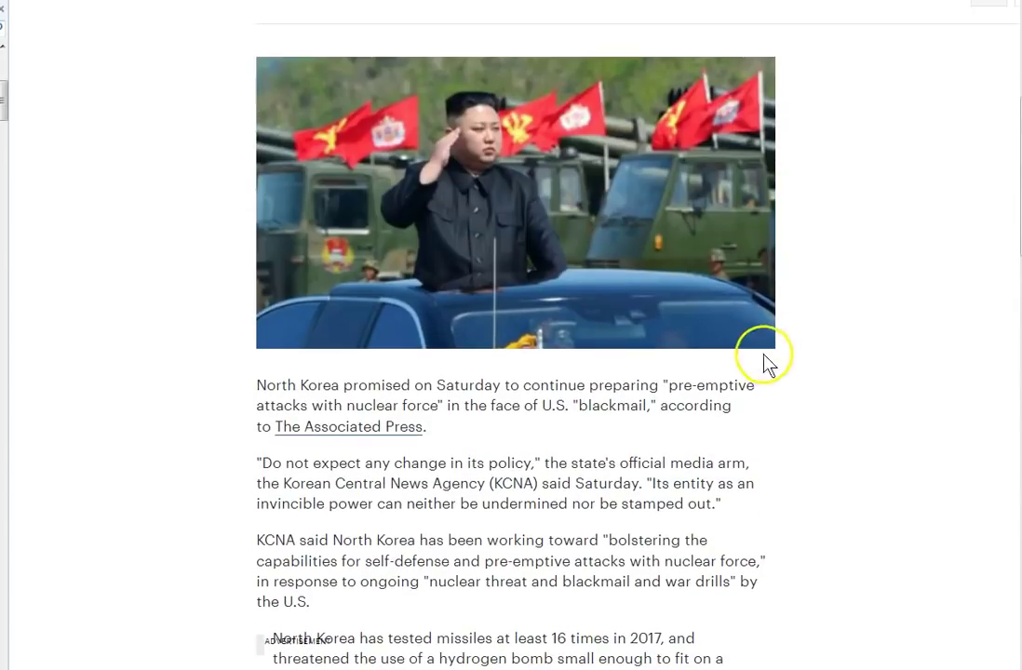
scroll(819, 490, up, 3)
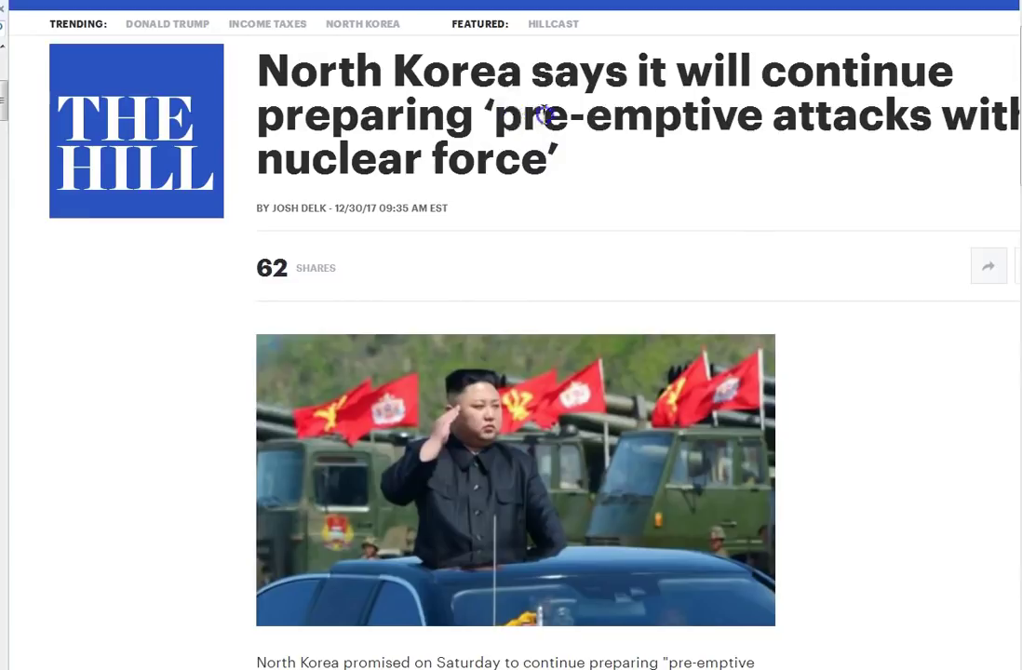
Step: Highlight the 'pre-emptive attacks with nuclear force' headline, clear it, and keep reading
drag(541, 114, 977, 156)
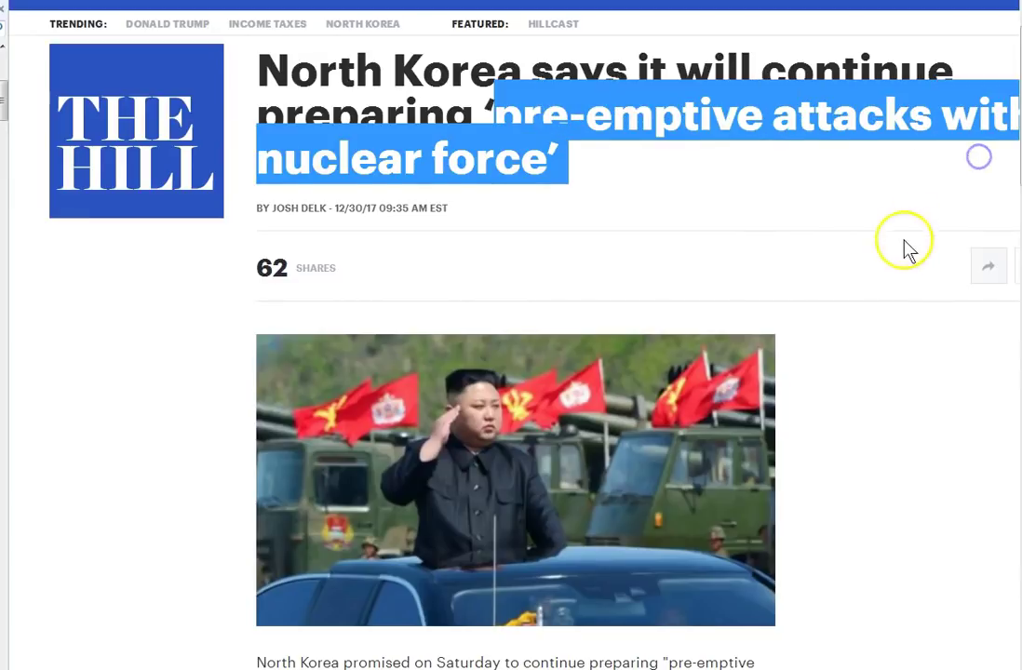
click(903, 242)
scroll(861, 372, down, 1)
scroll(861, 375, down, 4)
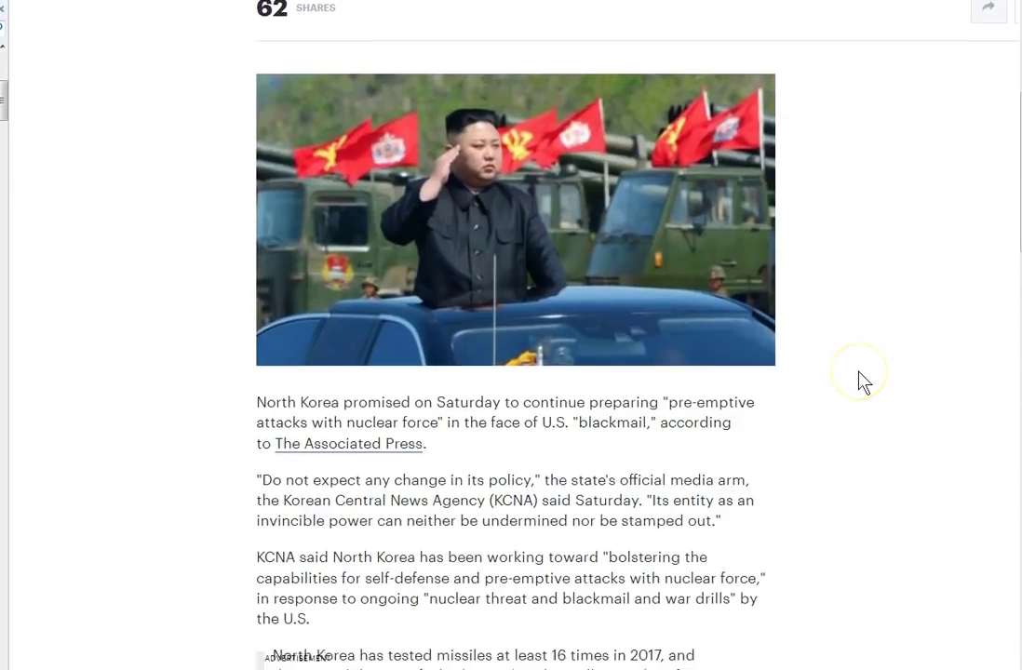
scroll(858, 384, down, 3)
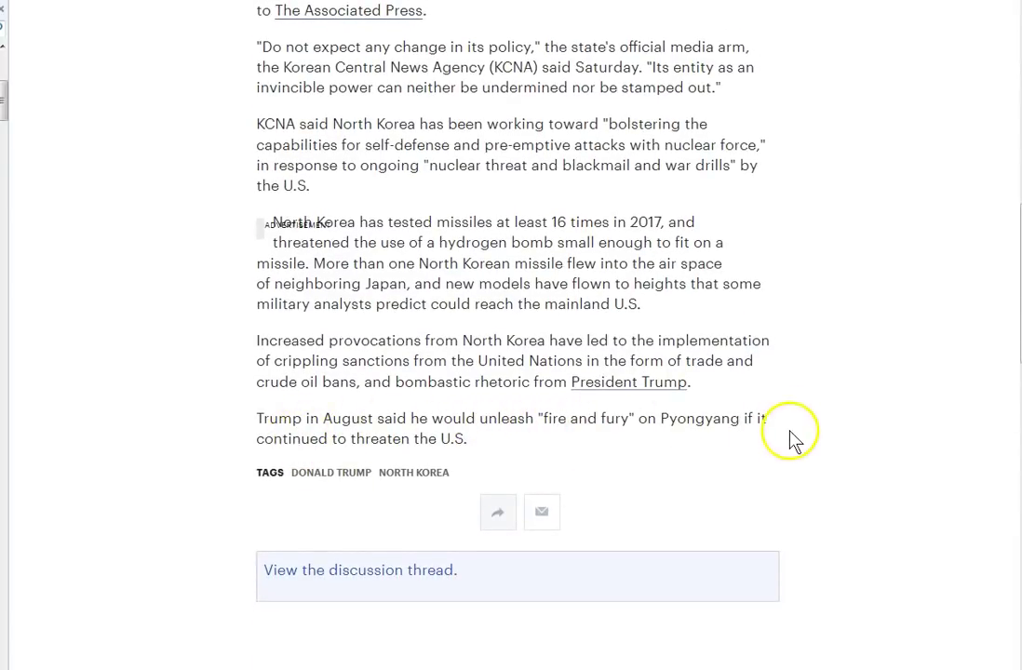
scroll(804, 440, up, 5)
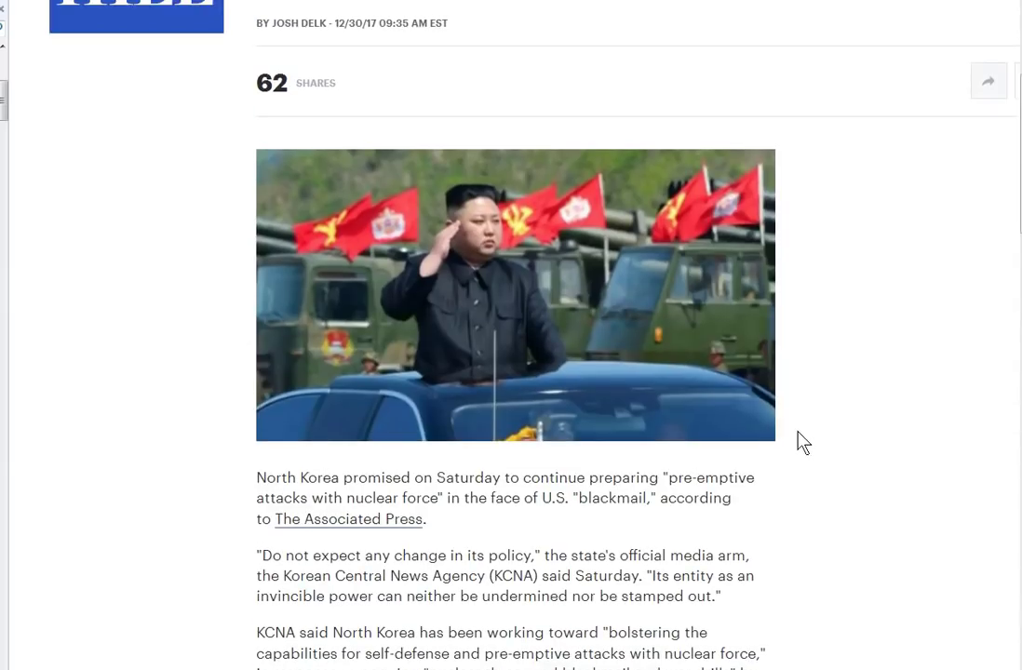
click(727, 245)
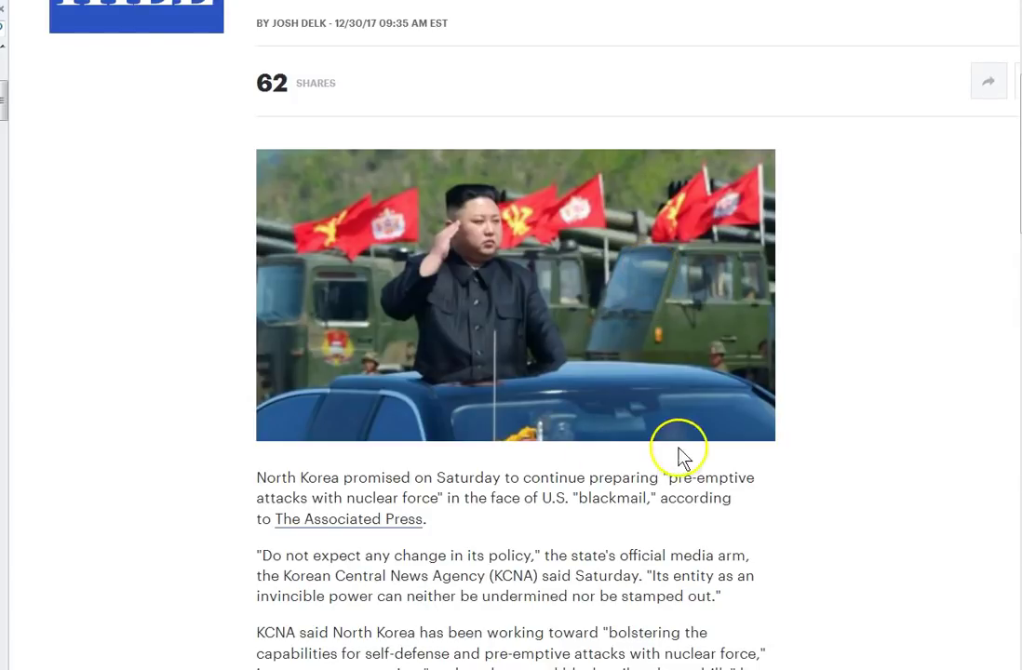
Step: Open the saved drudge.nuke screenshot in Windows Photo Viewer
mouse_move(511, 666)
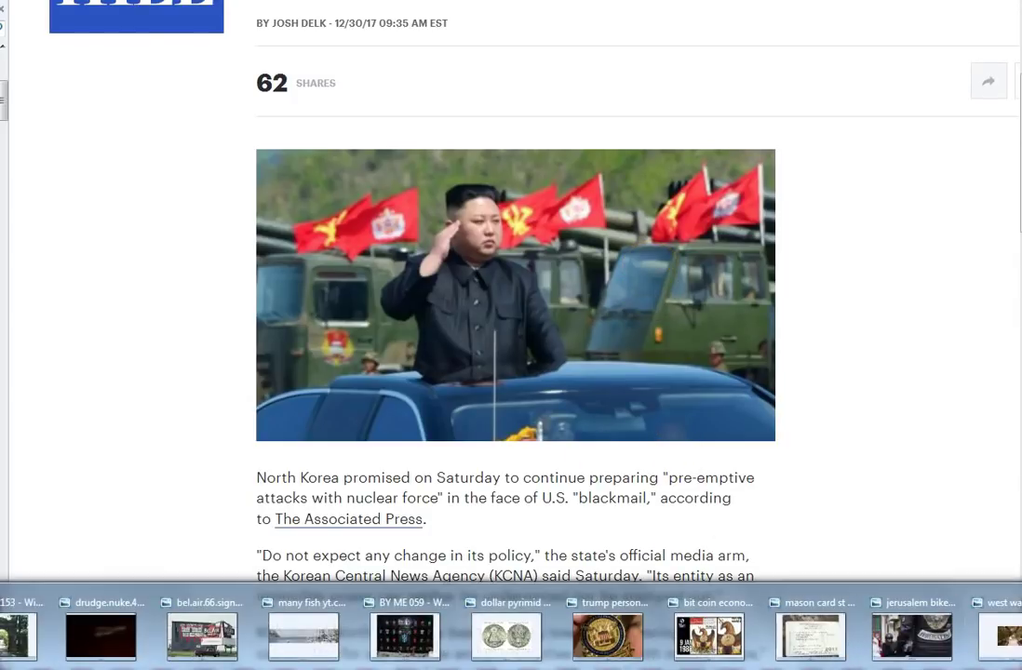
click(100, 636)
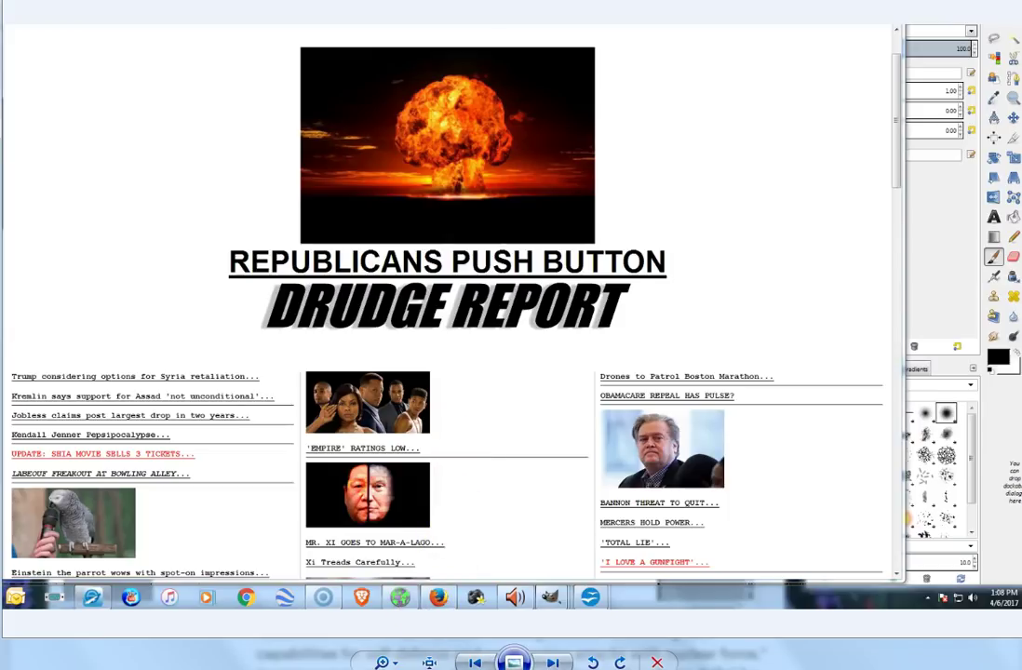
Step: Bring up the GIMP explosion image, zoom into the fireball at 150%, then out to 25%
mouse_move(438, 597)
click(251, 507)
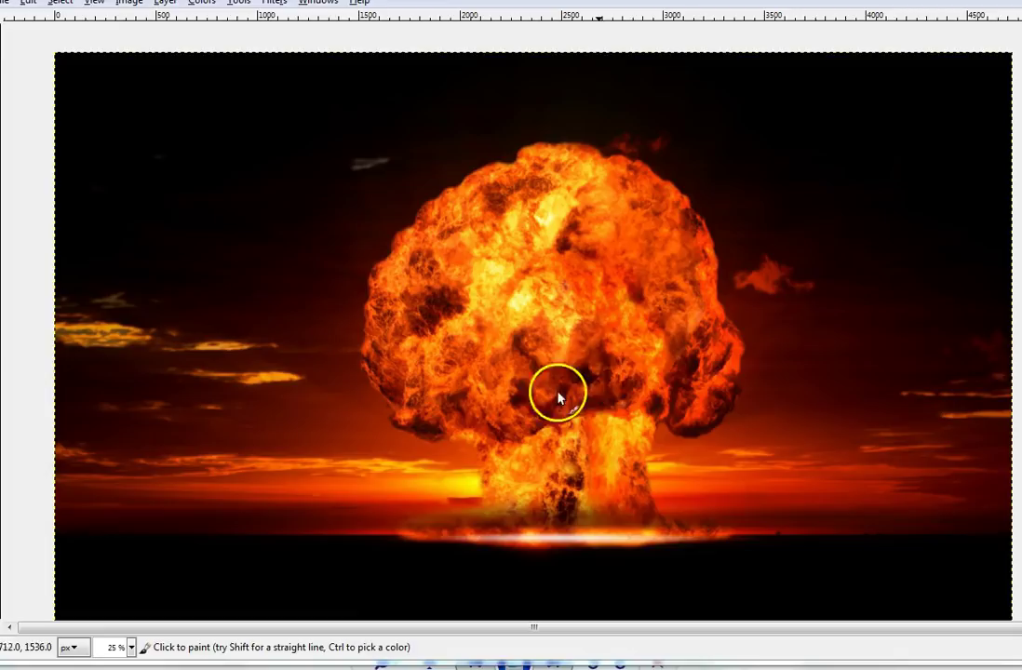
scroll(806, 290, up, 3)
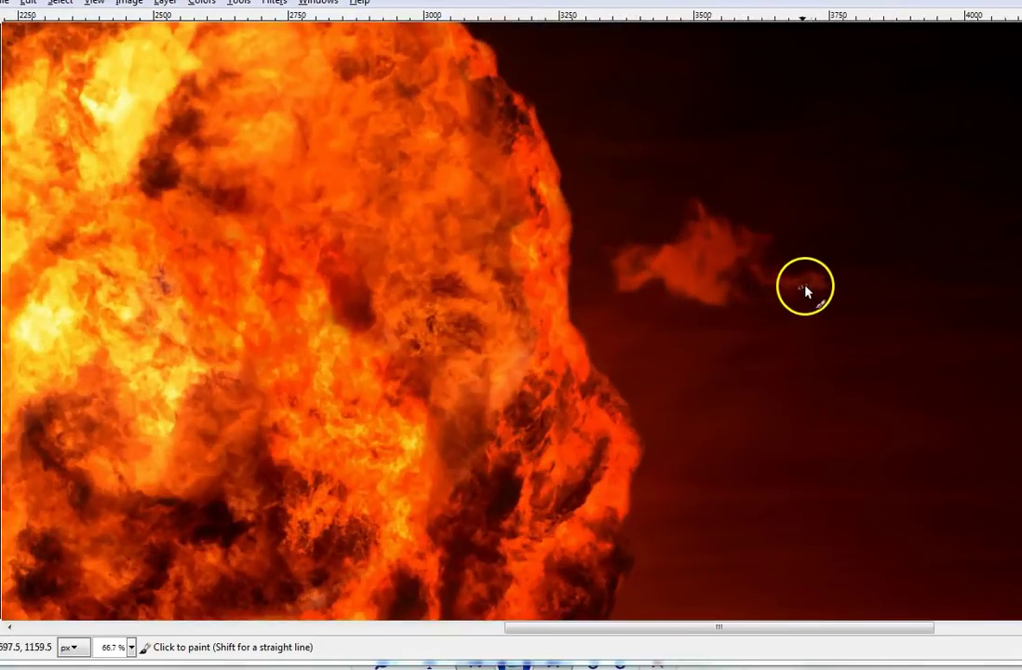
scroll(767, 324, down, 3)
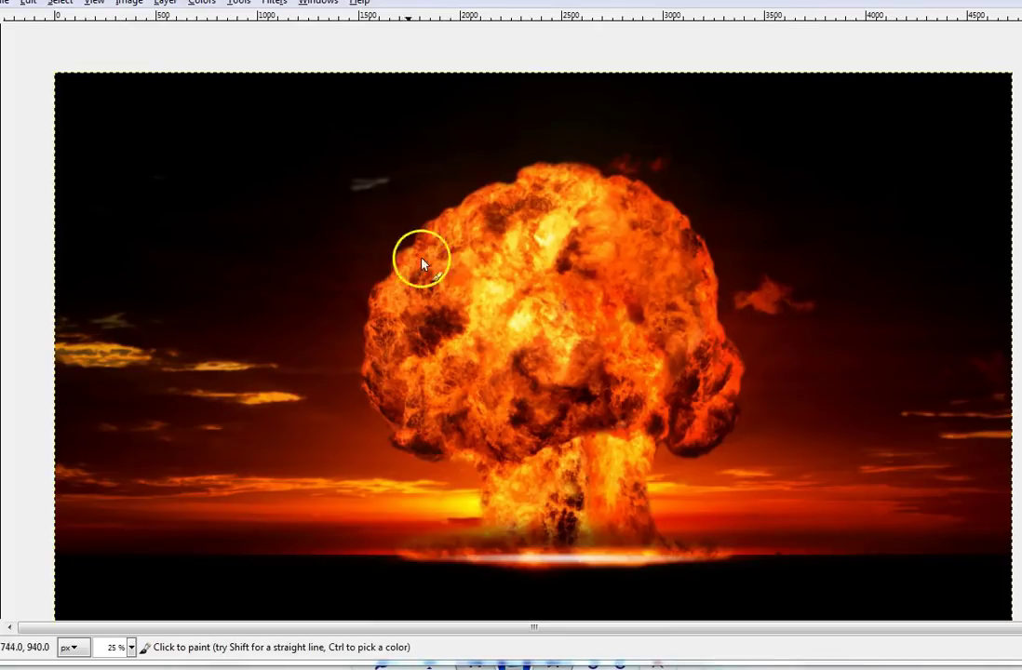
scroll(794, 308, up, 4)
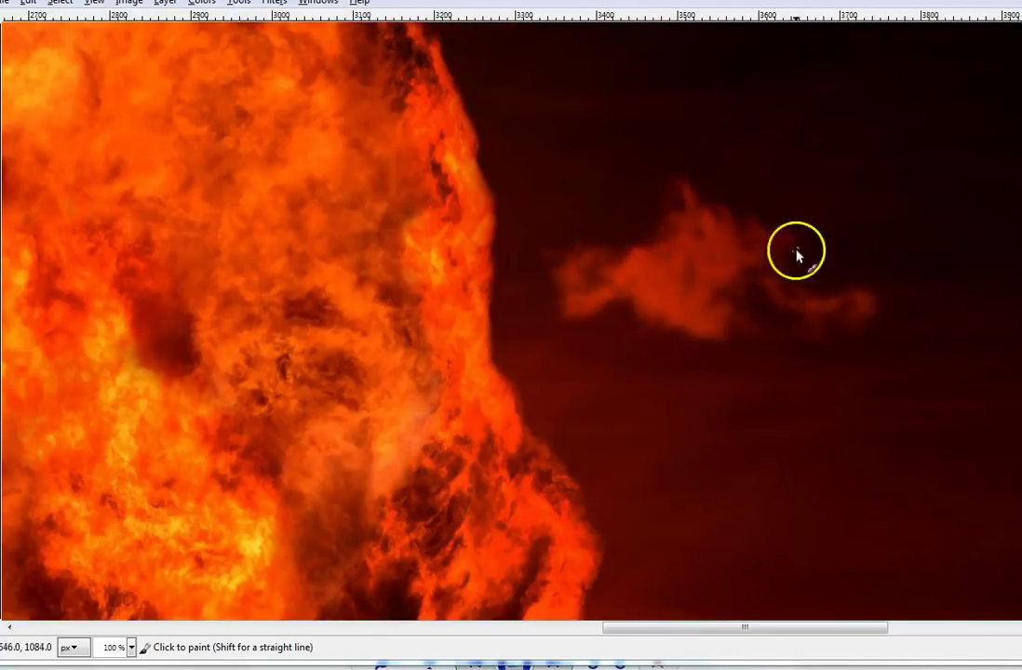
scroll(709, 322, down, 4)
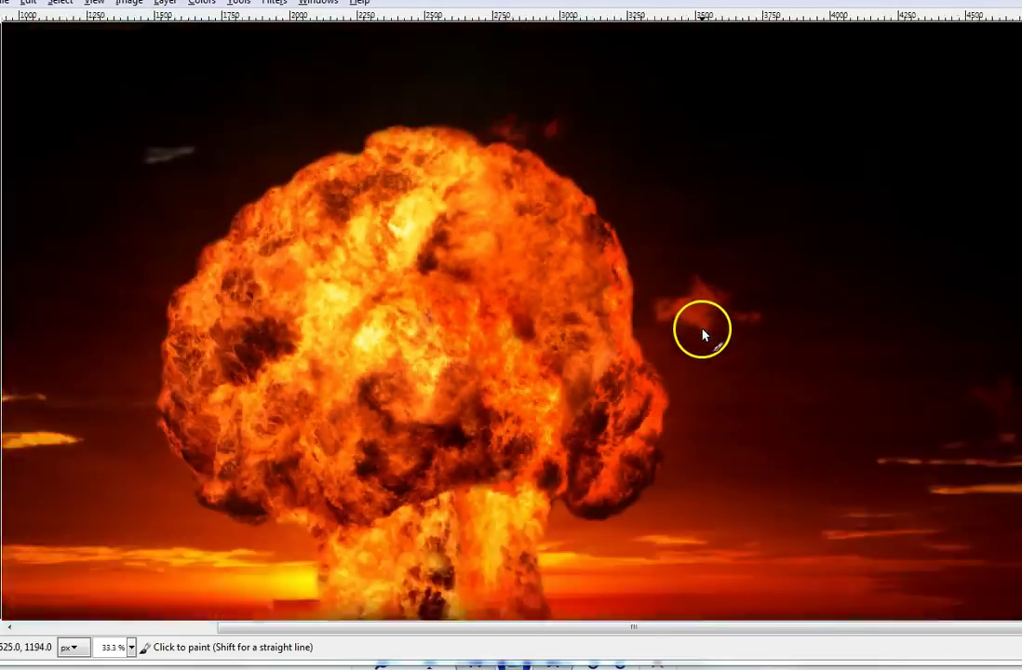
scroll(505, 342, up, 1)
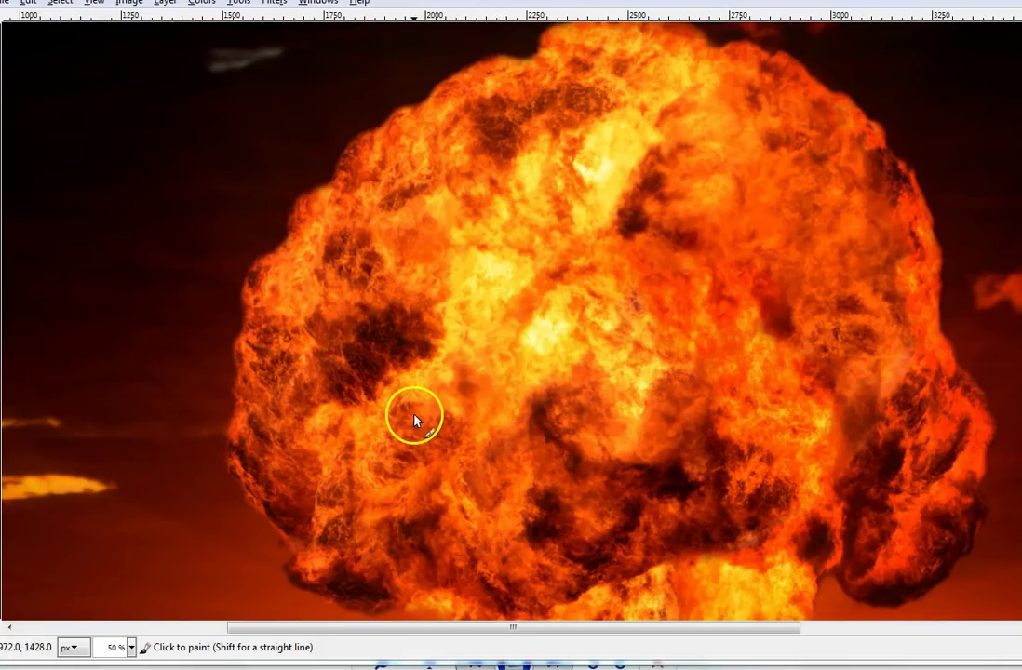
scroll(414, 420, up, 3)
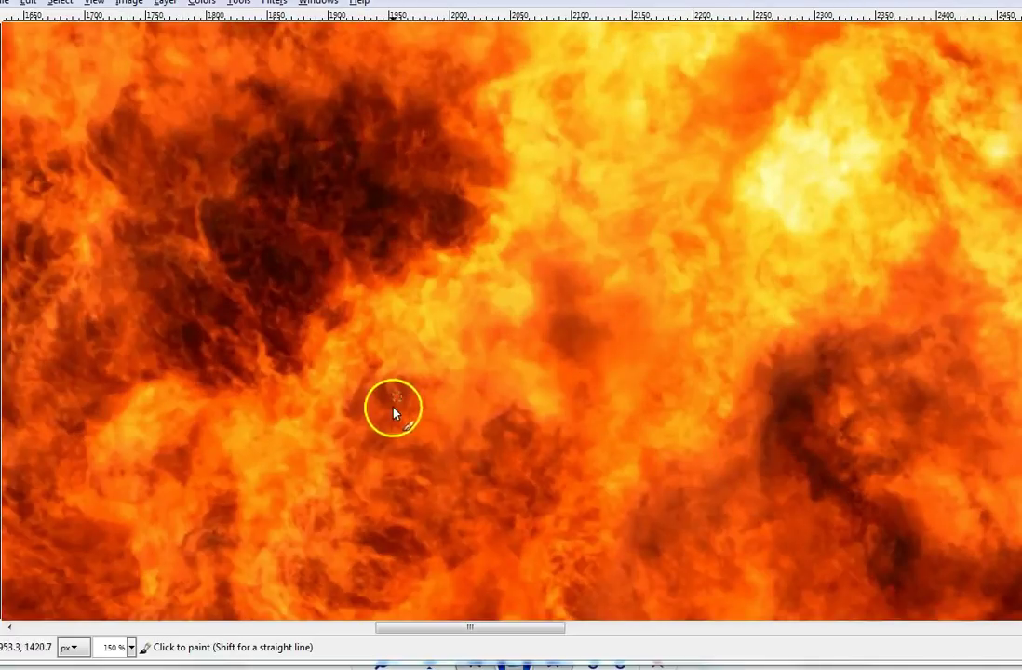
scroll(540, 426, down, 3)
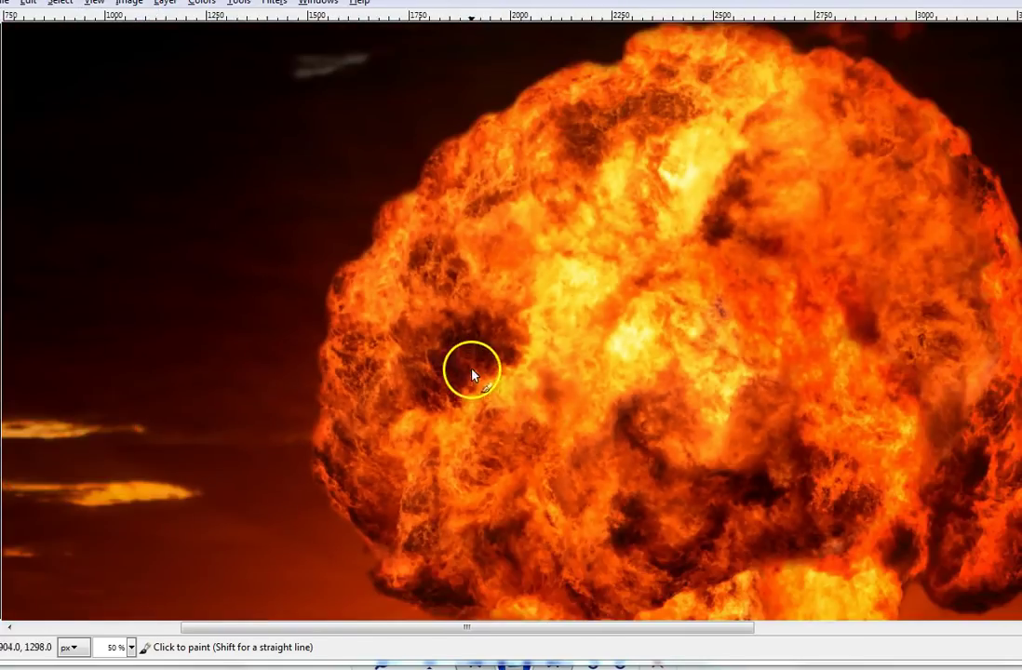
scroll(468, 354, up, 3)
scroll(467, 354, down, 5)
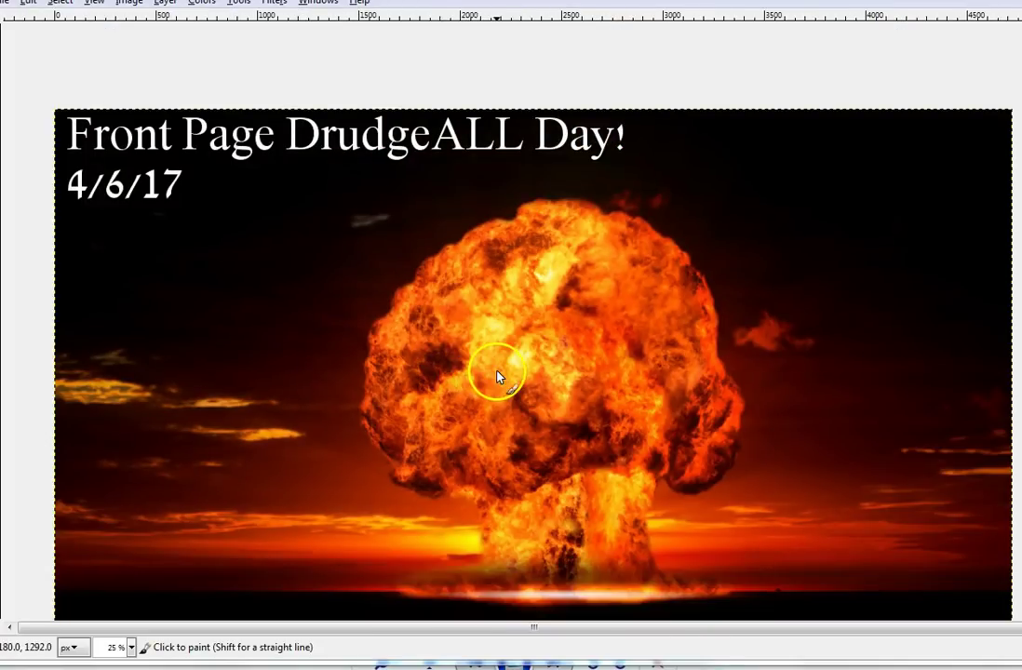
scroll(498, 377, down, 2)
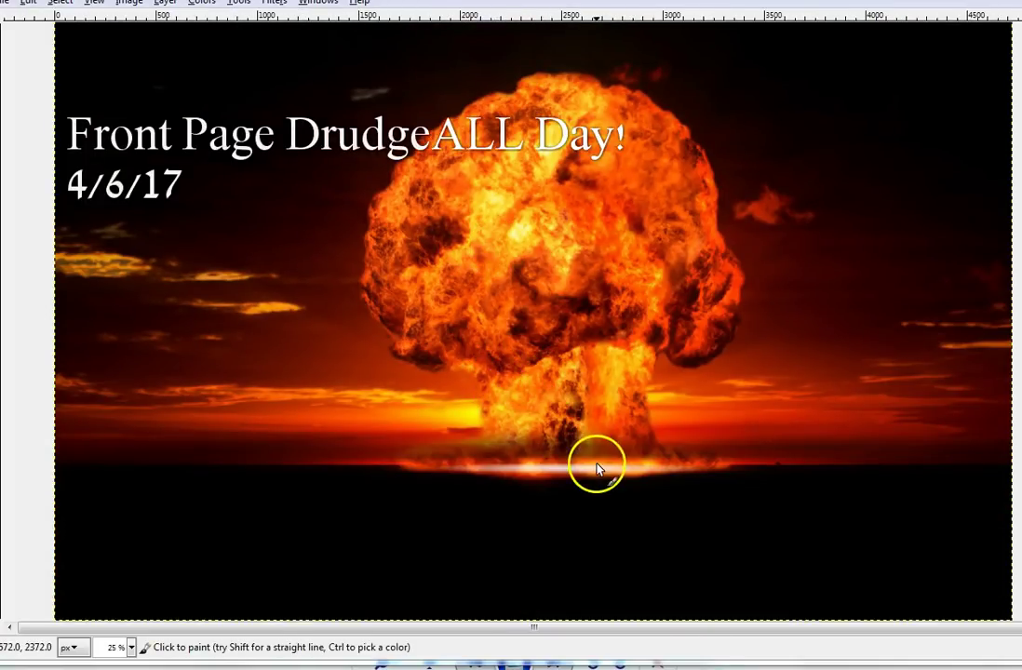
scroll(597, 466, up, 1)
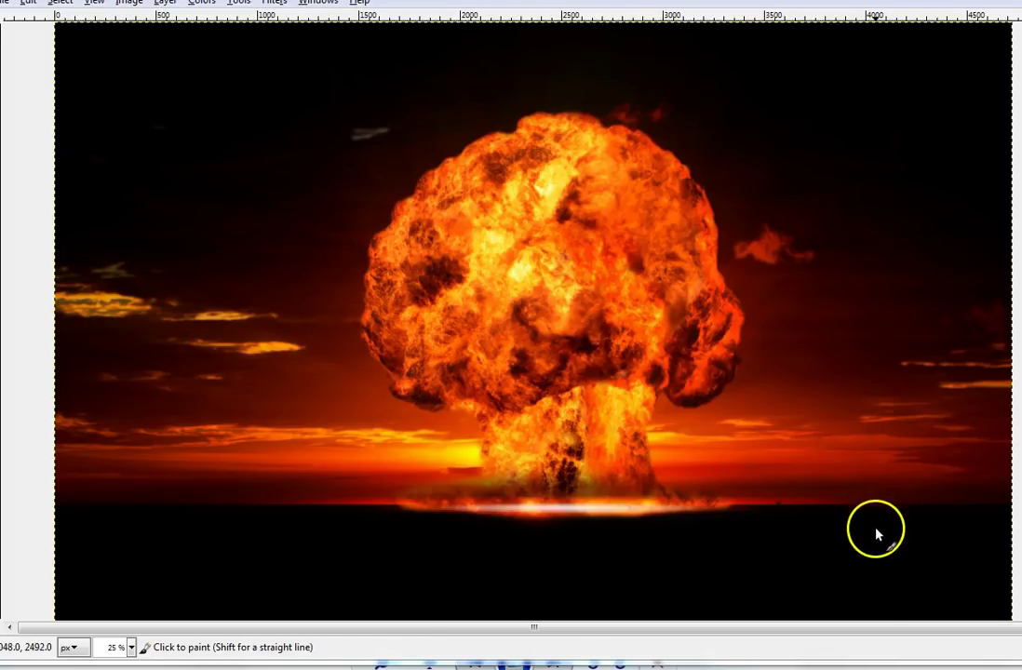
key(1)
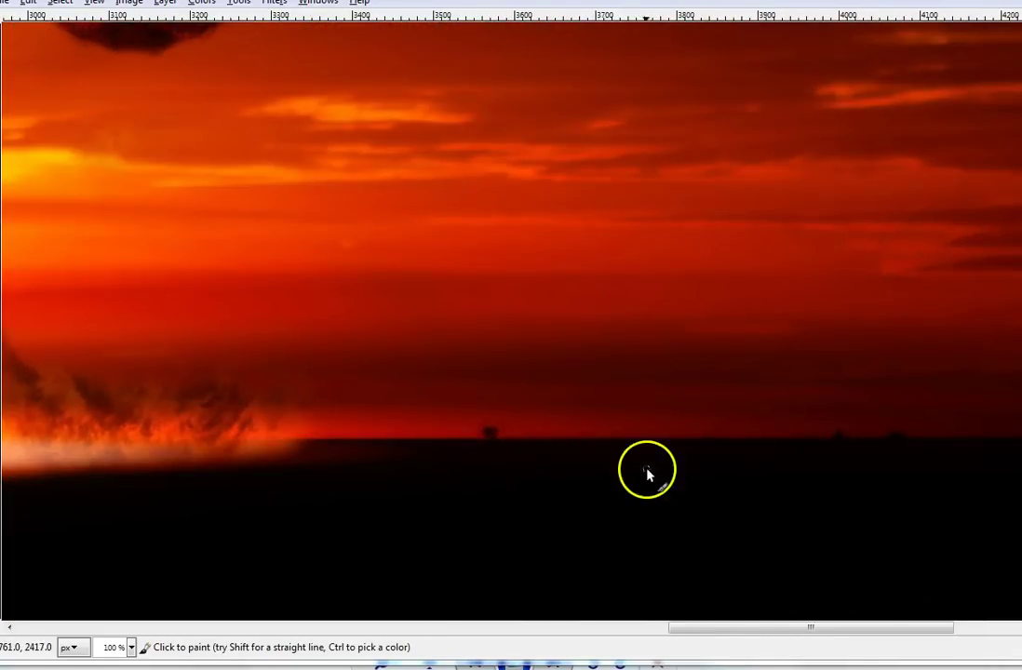
key(minus)
key(minus)
key(minus)
key(minus)
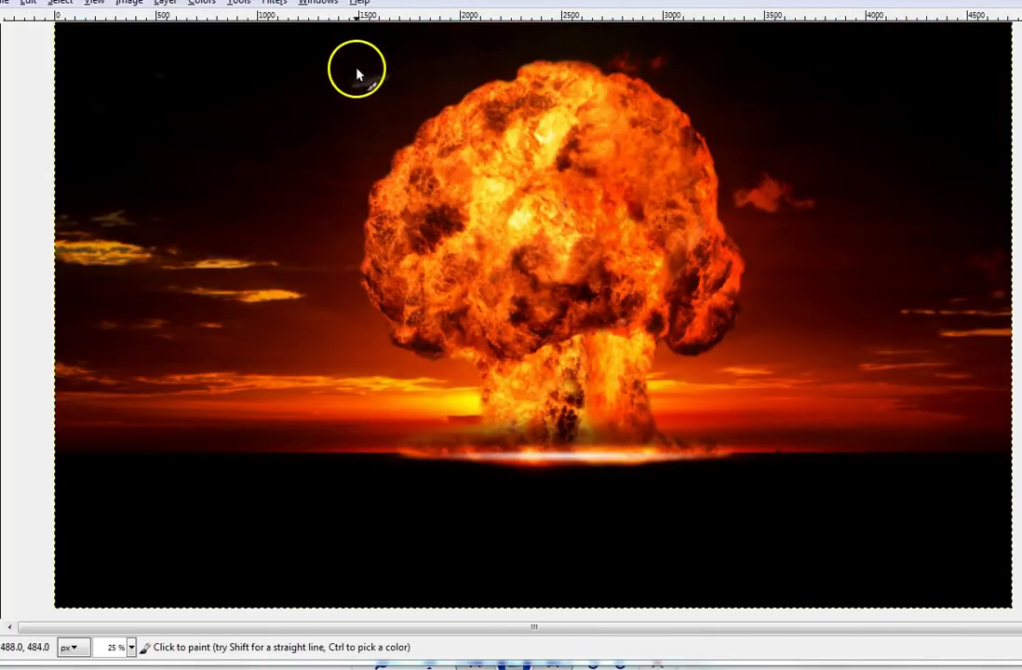
key(plus)
key(plus)
key(plus)
key(plus)
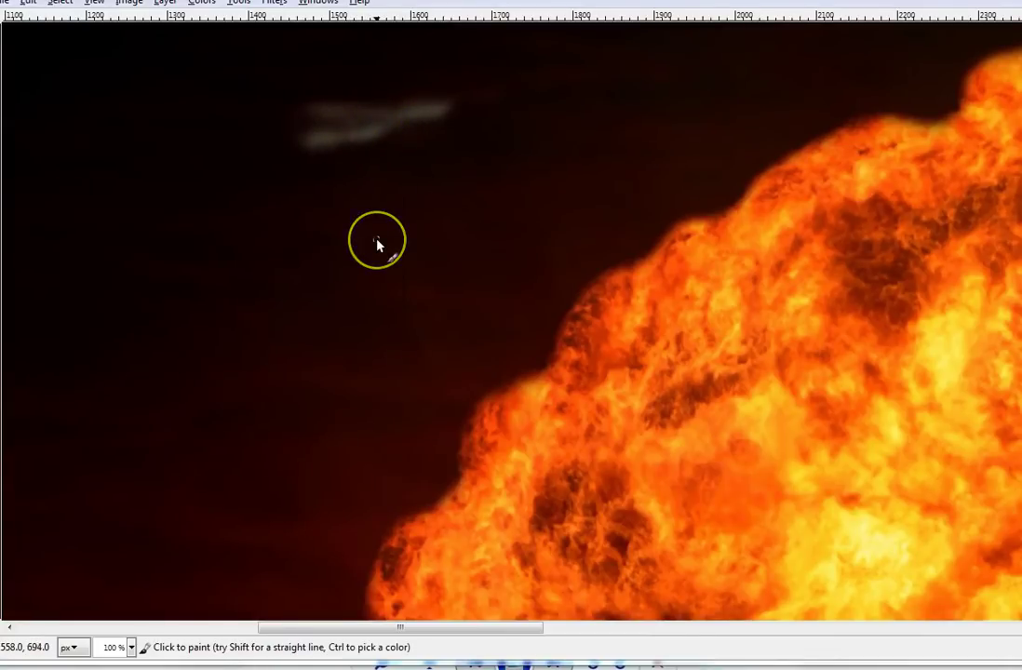
key(minus)
key(minus)
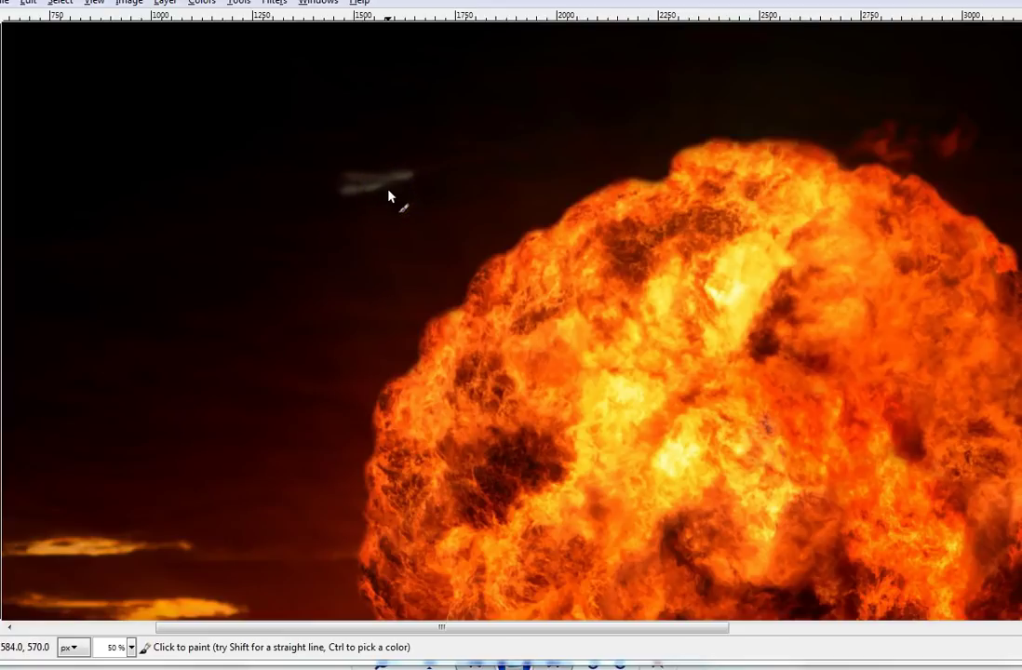
scroll(375, 201, down, 10)
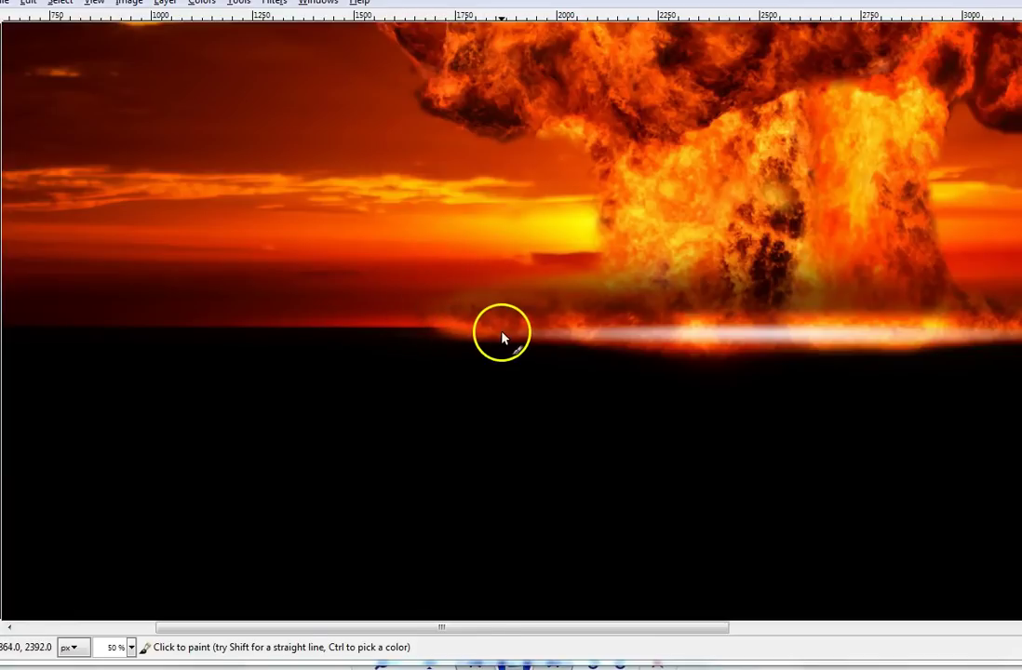
scroll(494, 330, up, 12)
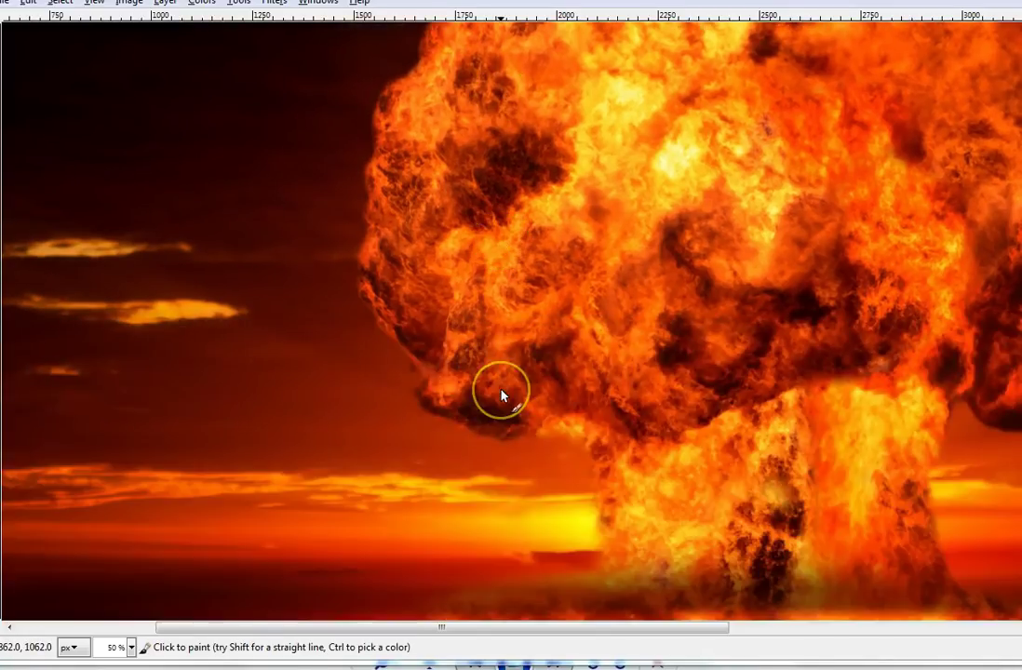
scroll(501, 395, down, 3)
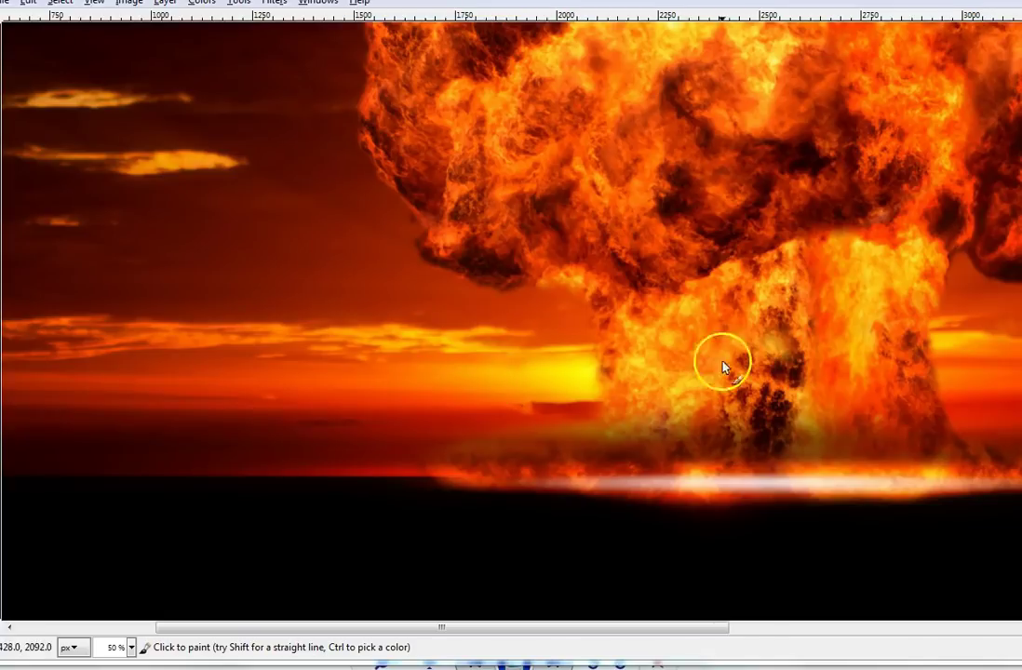
drag(721, 361, 510, 328)
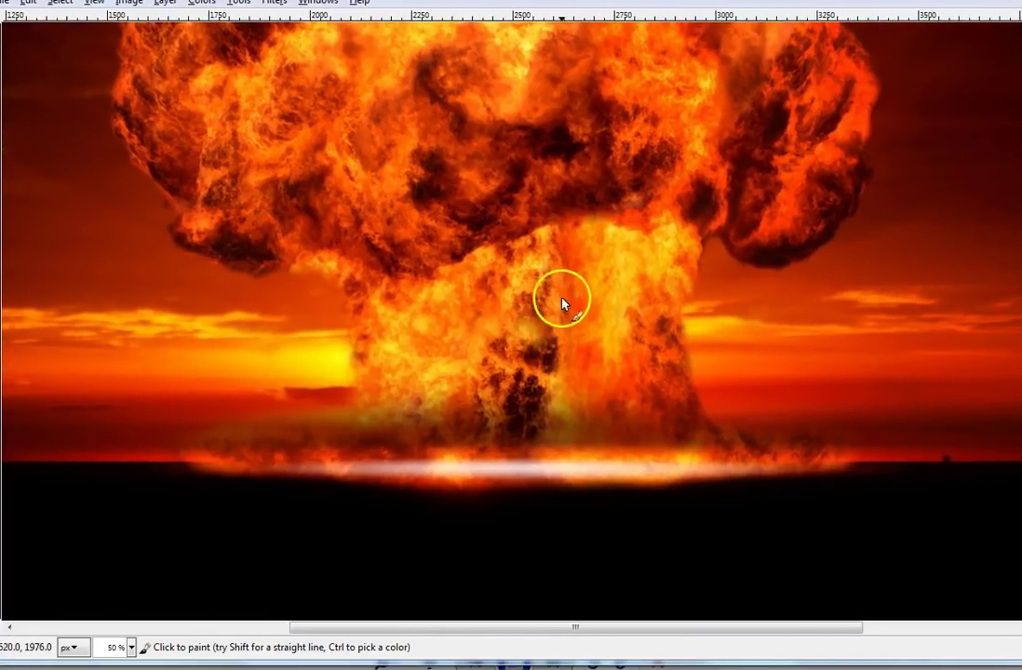
scroll(547, 326, up, 3)
scroll(556, 504, up, 2)
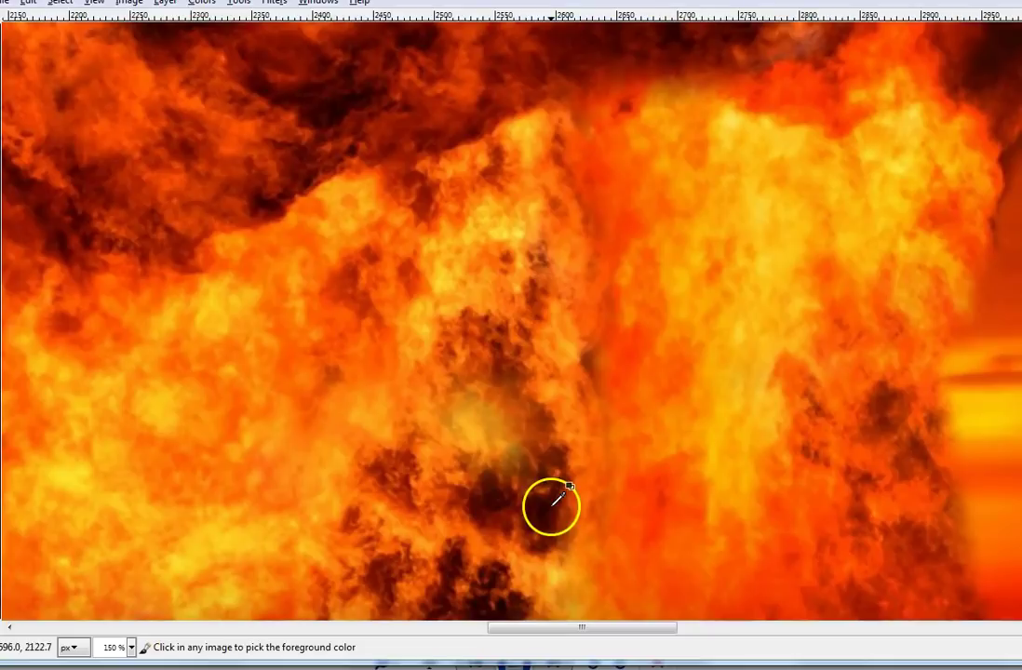
scroll(533, 476, up, 1)
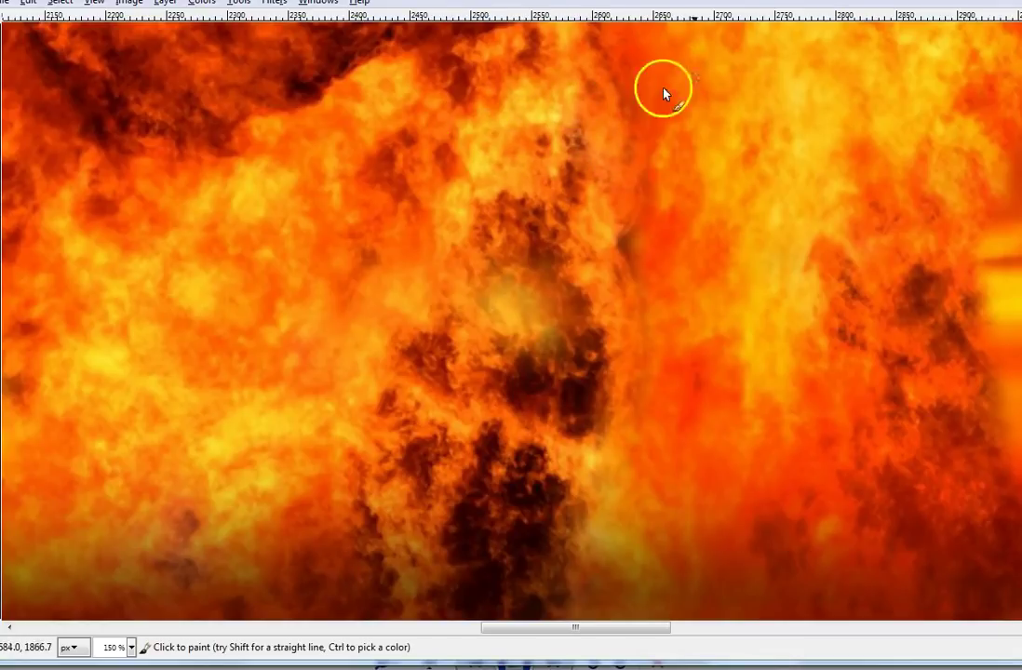
key(ctrl+v)
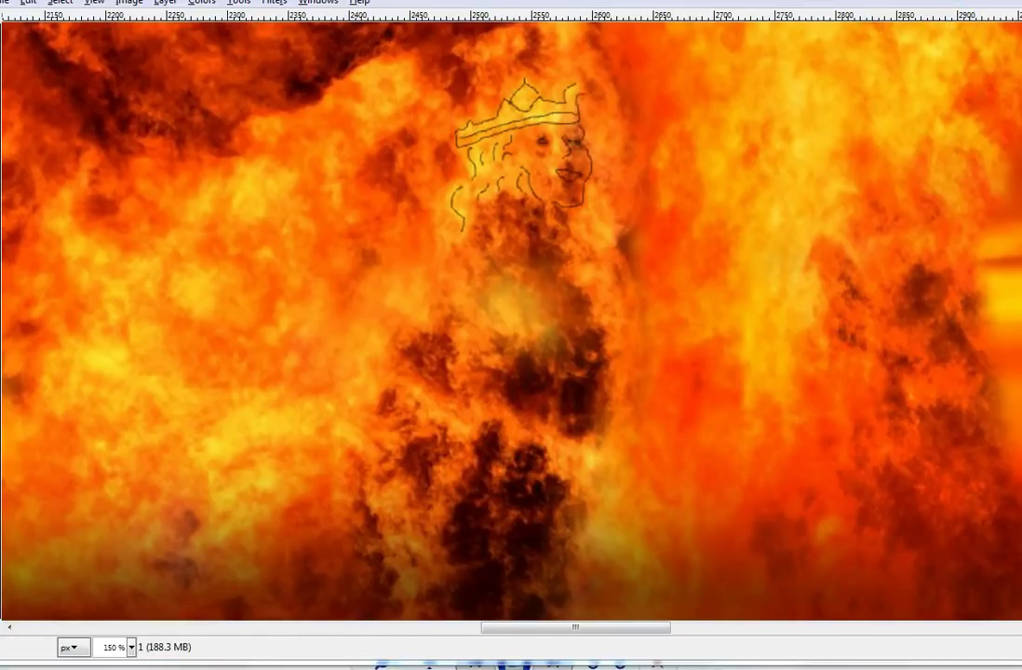
scroll(541, 140, up, 2)
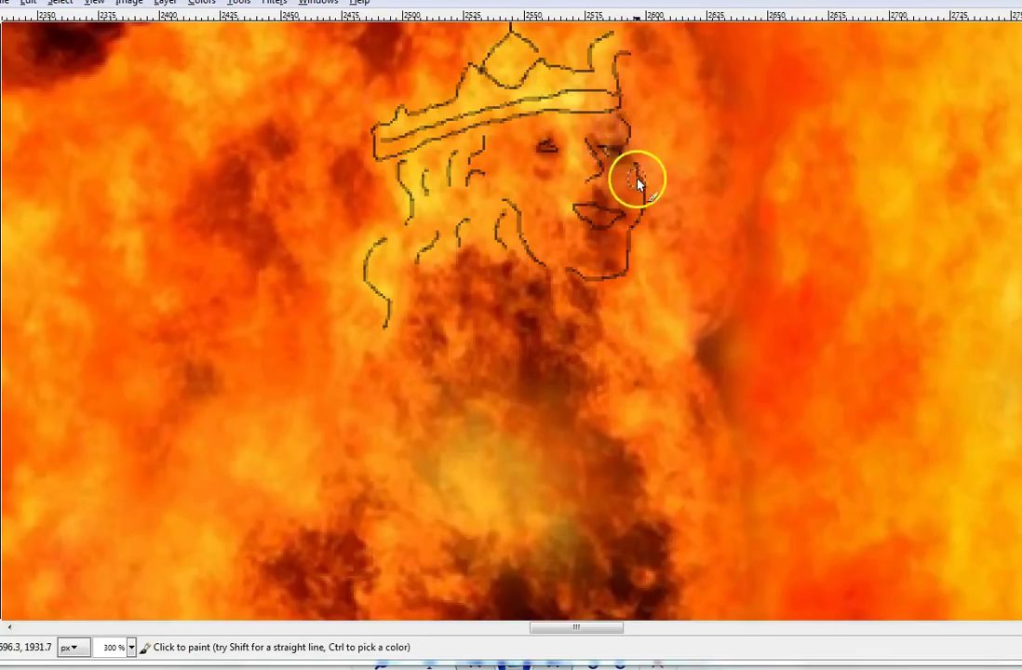
drag(670, 171, 637, 263)
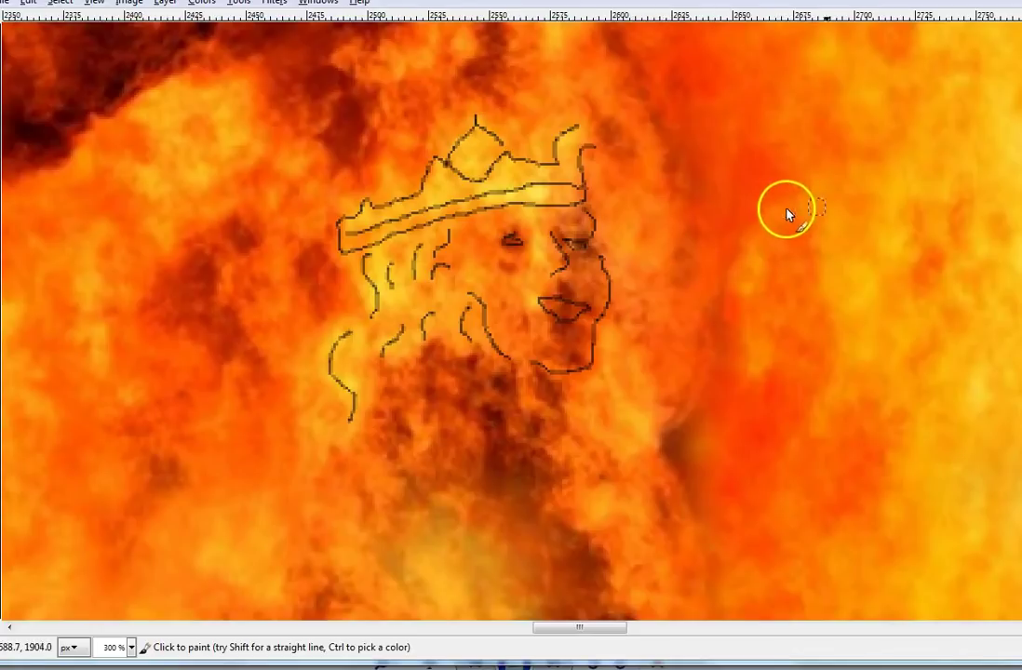
key(ctrl+z)
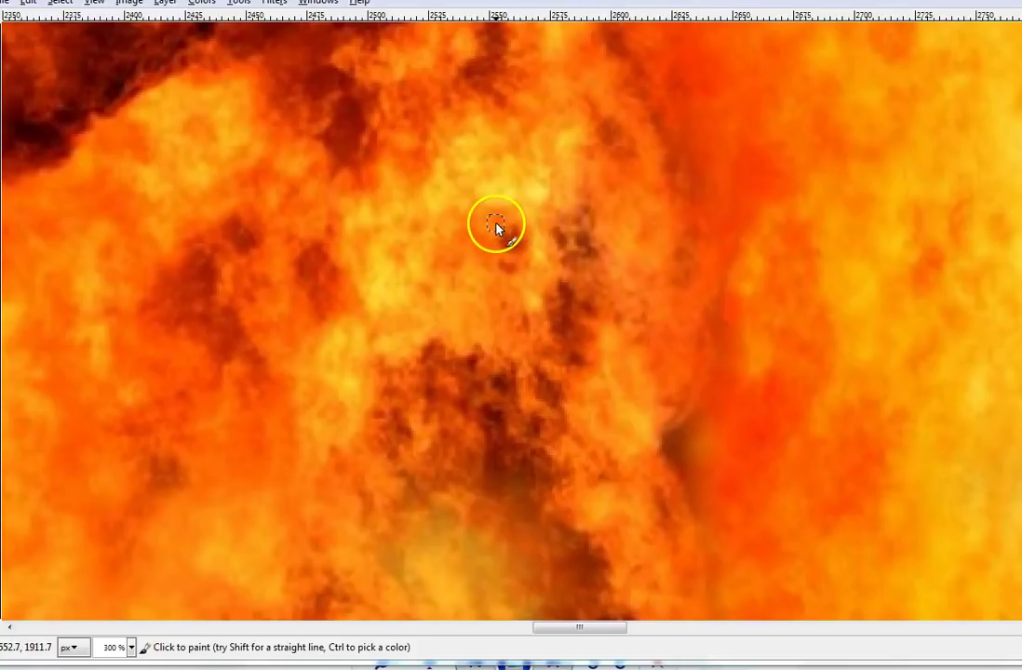
scroll(495, 224, up, 1)
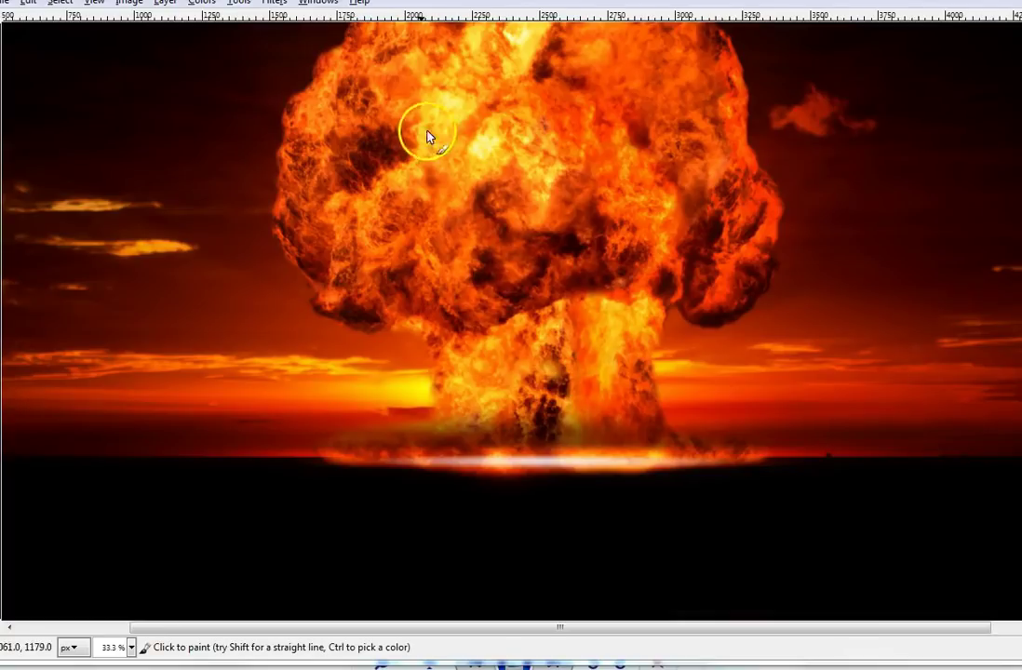
key(plus)
key(1)
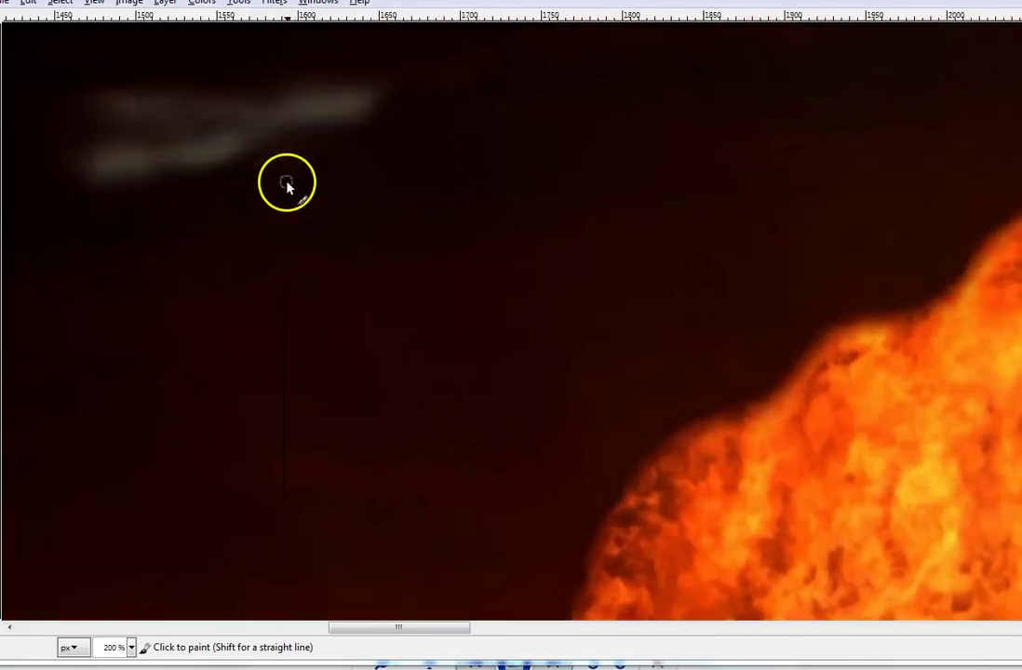
key(minus)
key(minus)
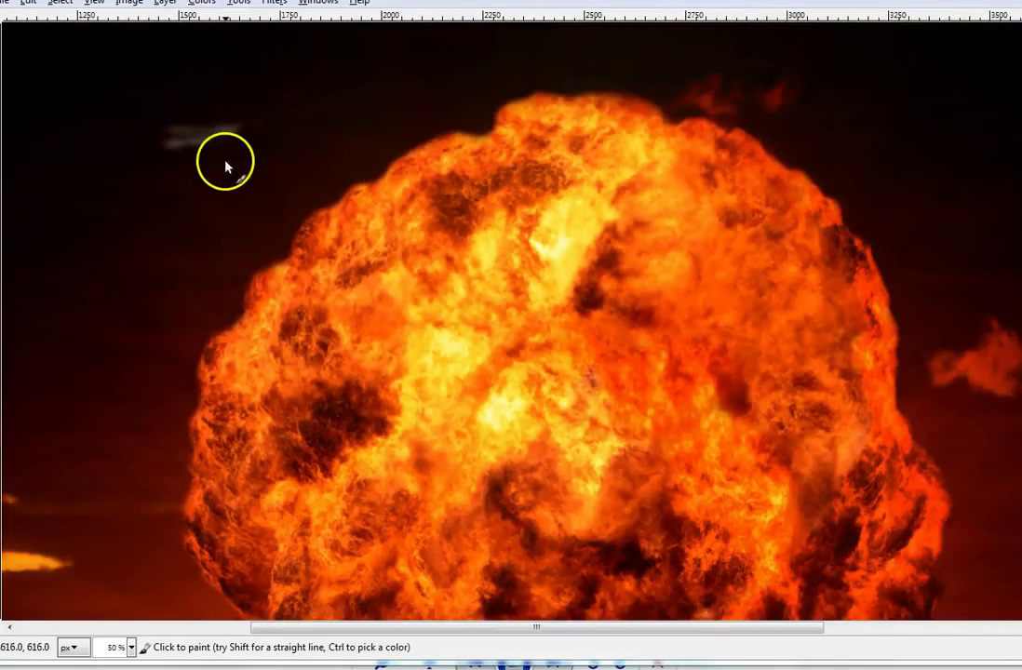
key(minus)
key(minus)
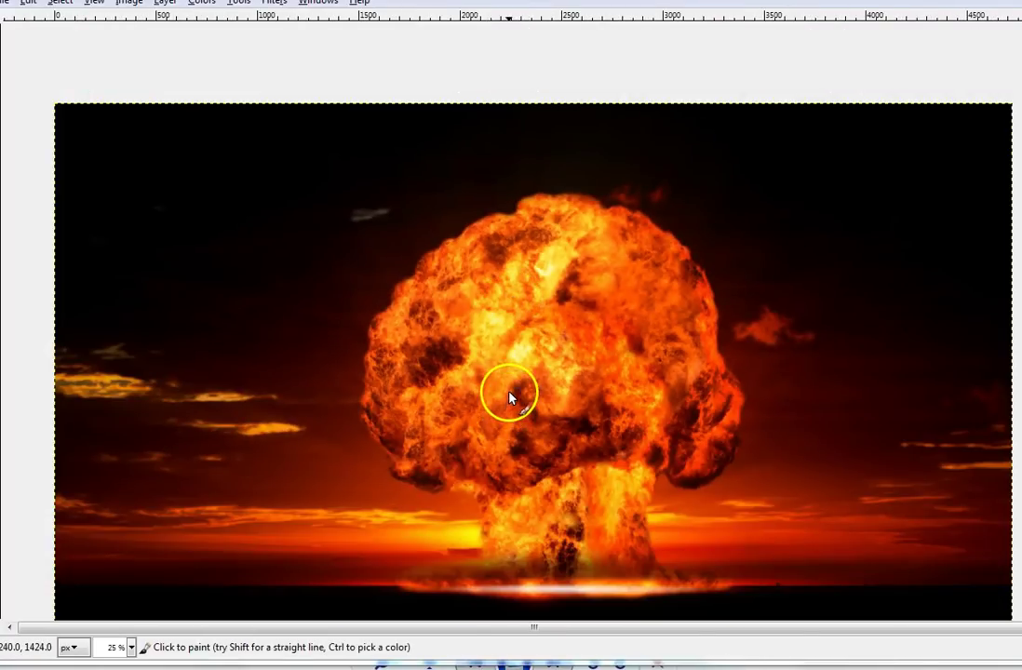
scroll(513, 396, down, 3)
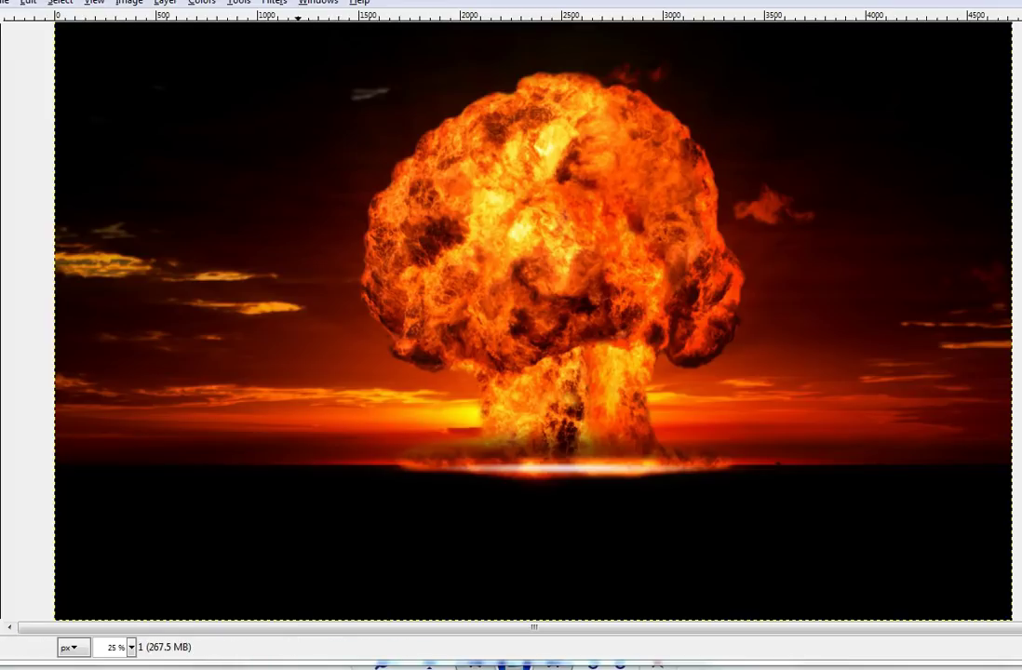
Step: Replay the sky video from 00:18 and pause at 00:32 on the wishbone cloud
mouse_move(203, 663)
click(203, 605)
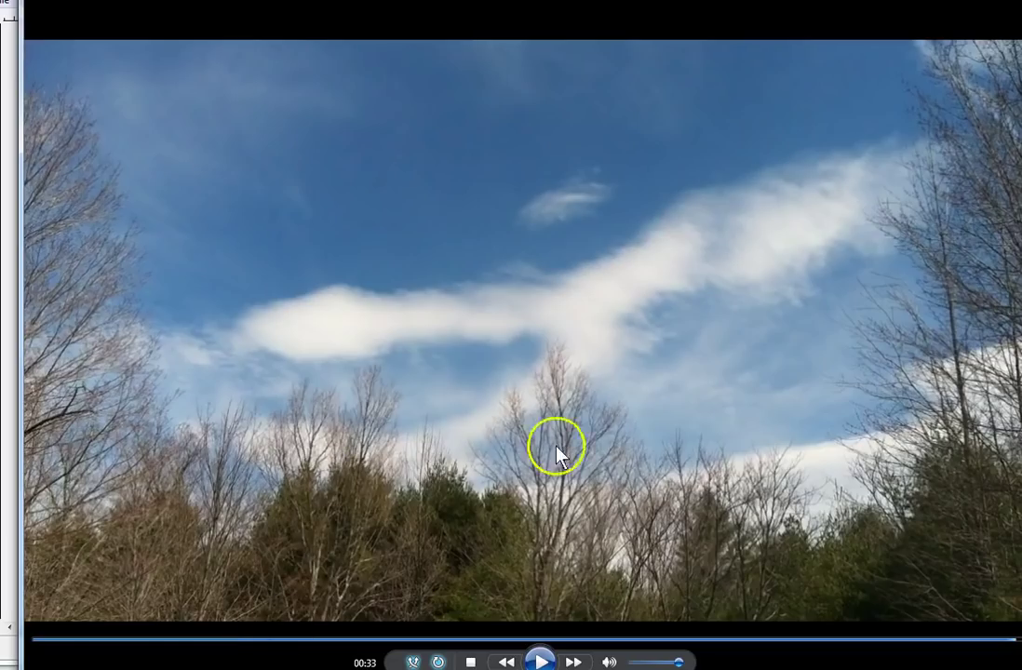
click(561, 640)
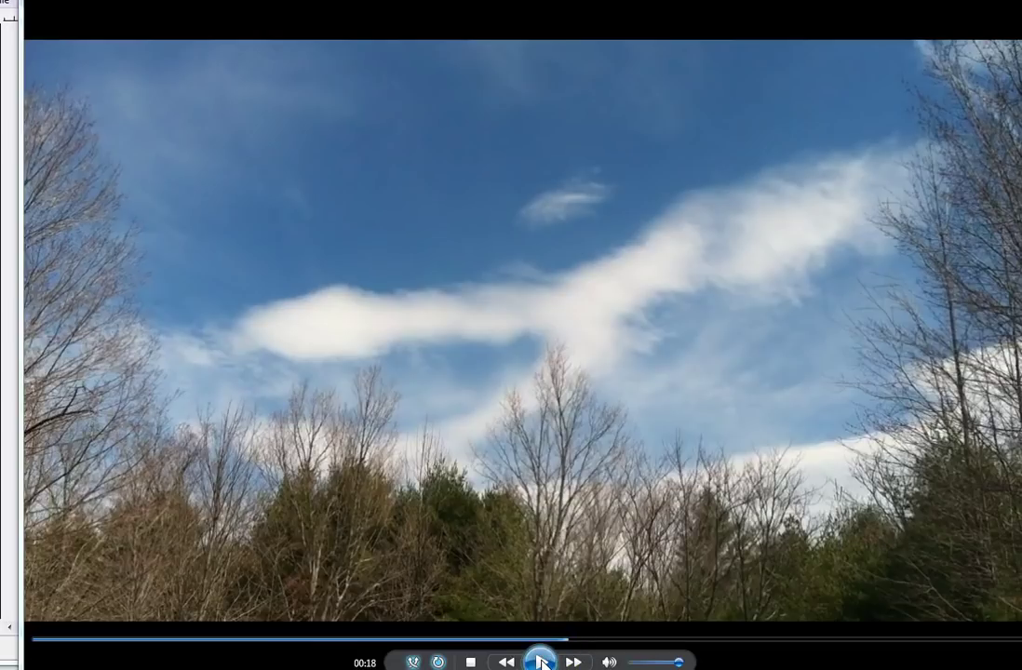
click(542, 663)
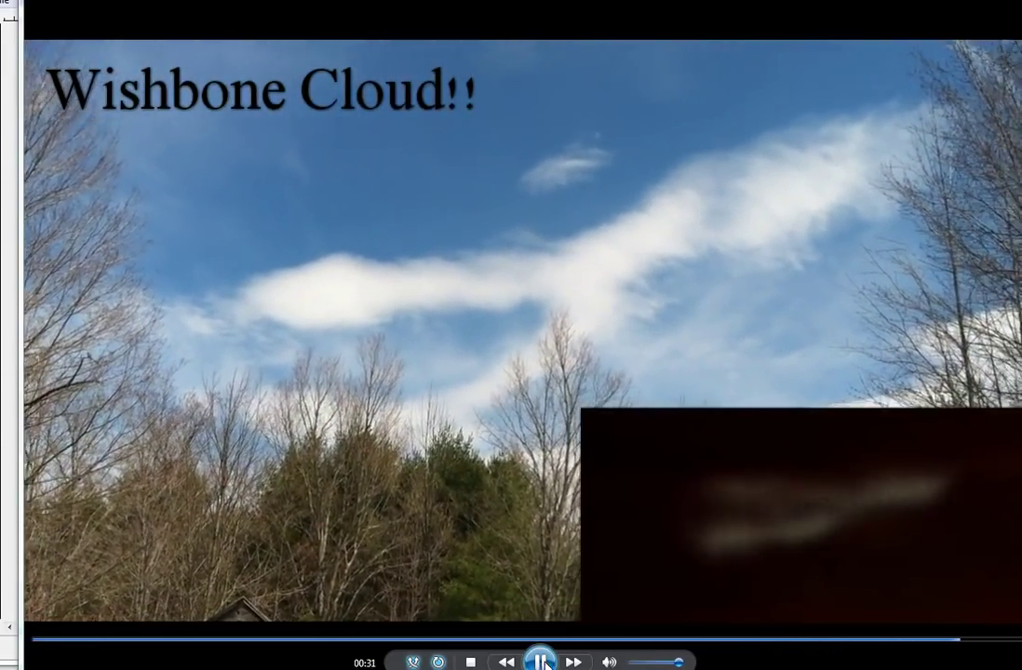
click(541, 662)
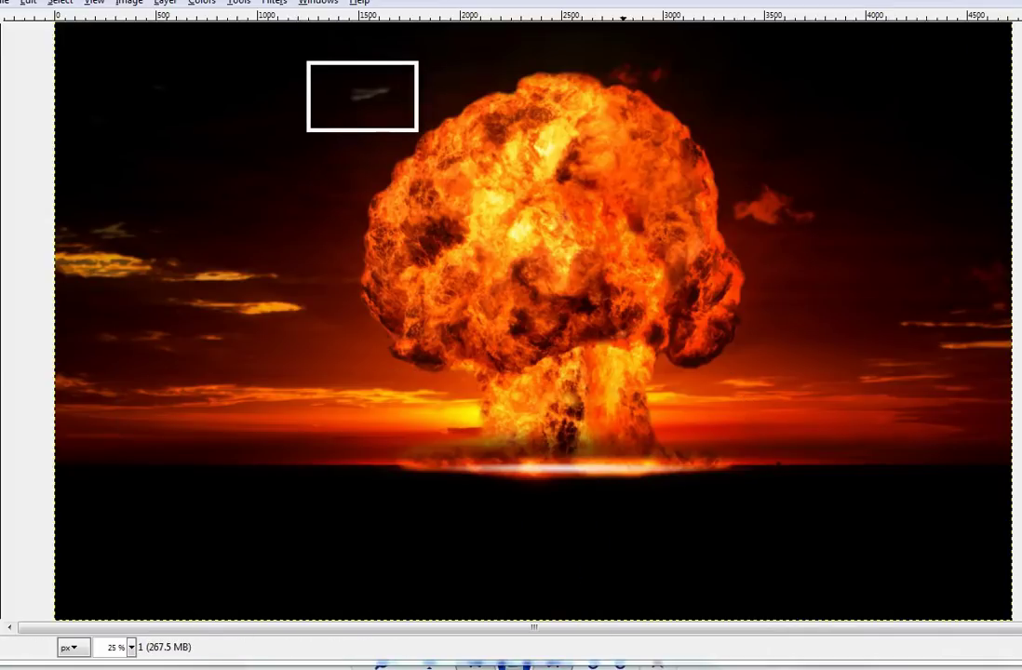
mouse_move(514, 665)
click(679, 618)
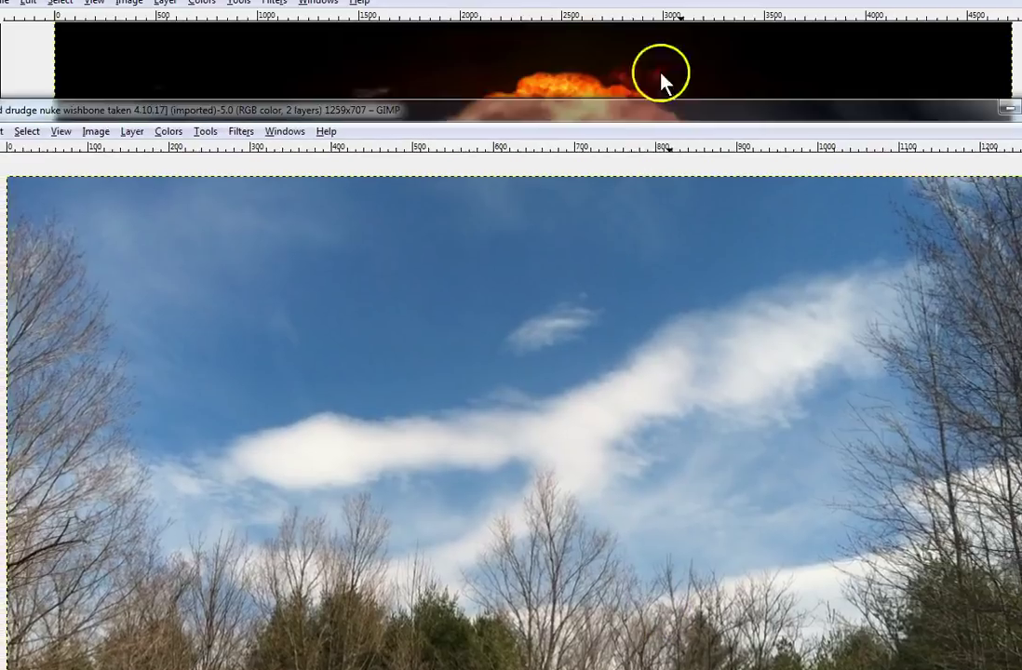
drag(663, 110, 682, 312)
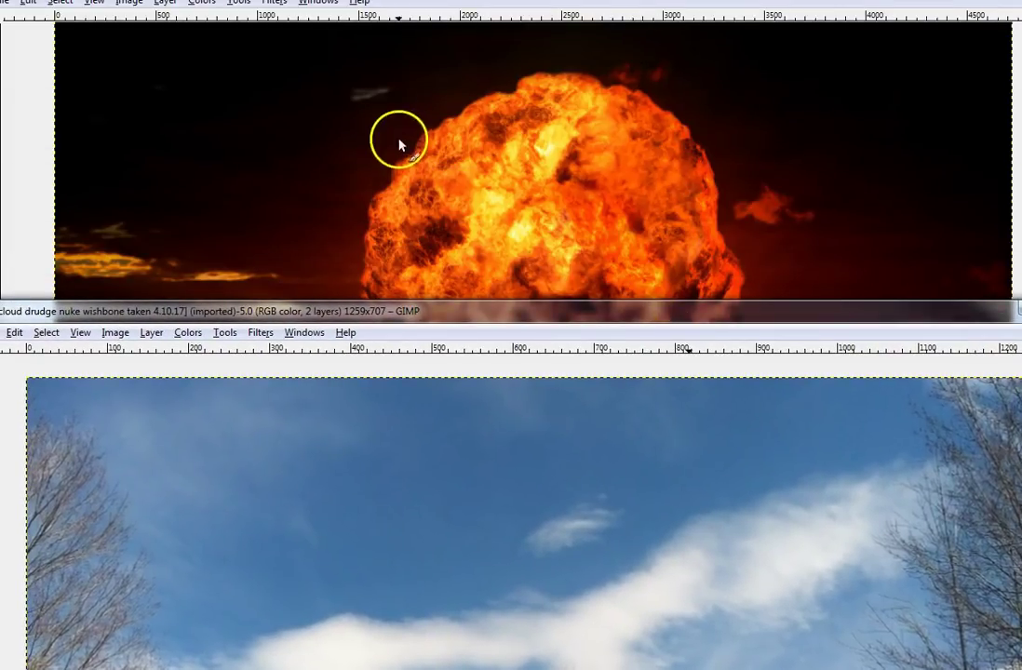
click(365, 102)
key(o)
scroll(376, 93, up, 5)
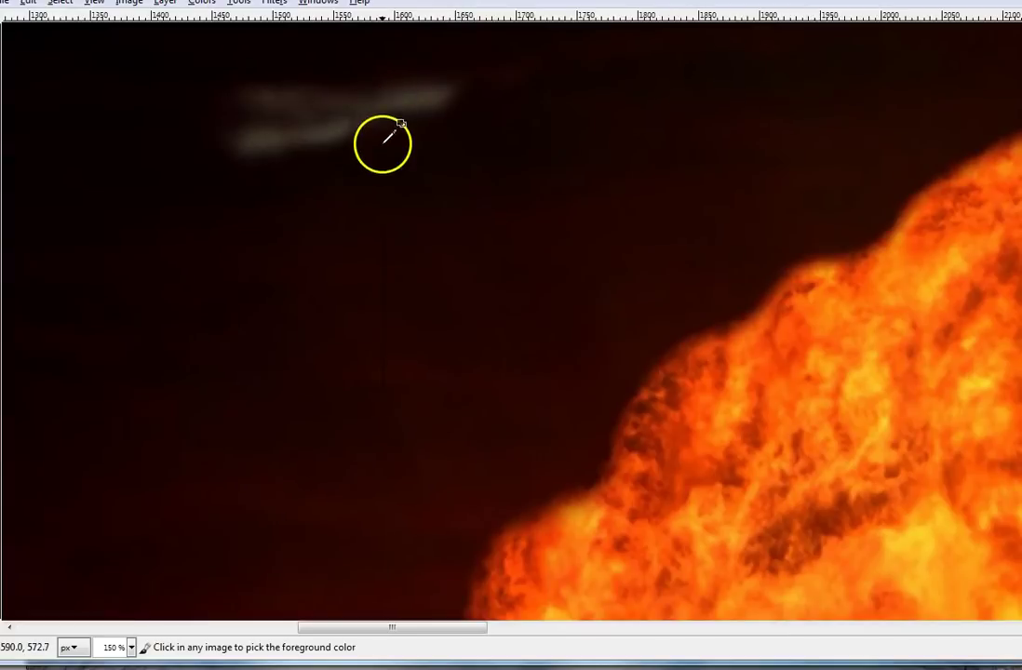
key(p)
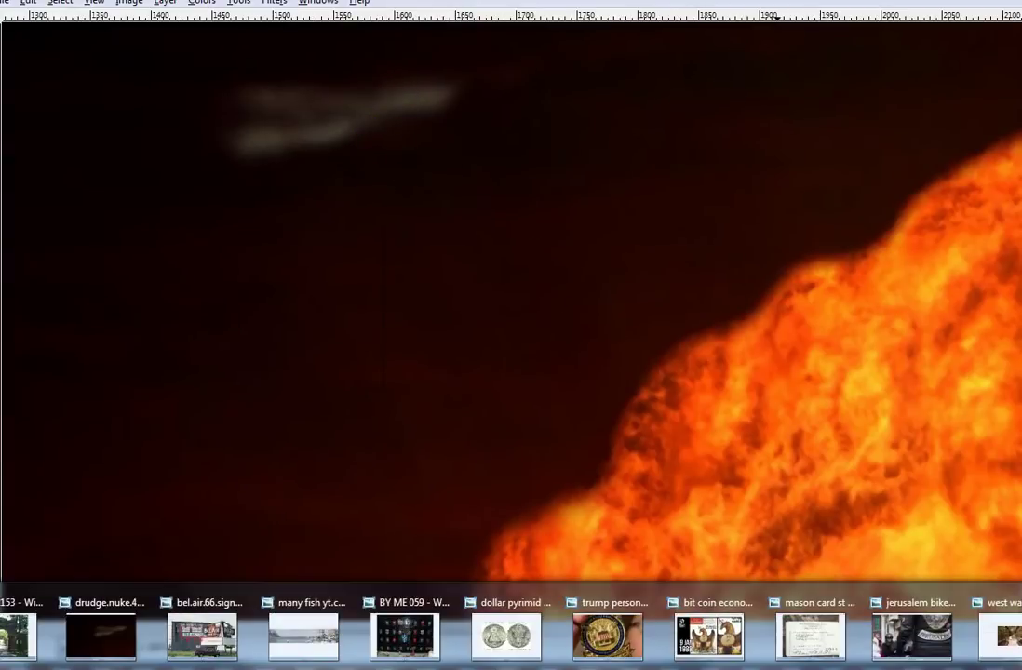
mouse_move(504, 663)
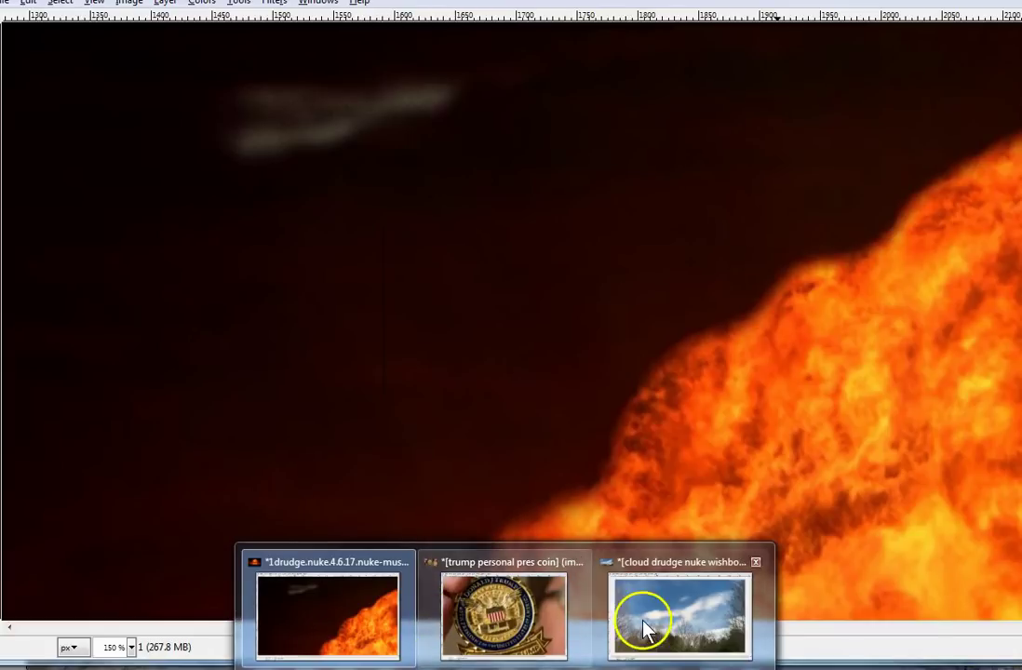
click(646, 621)
drag(672, 314, 694, 0)
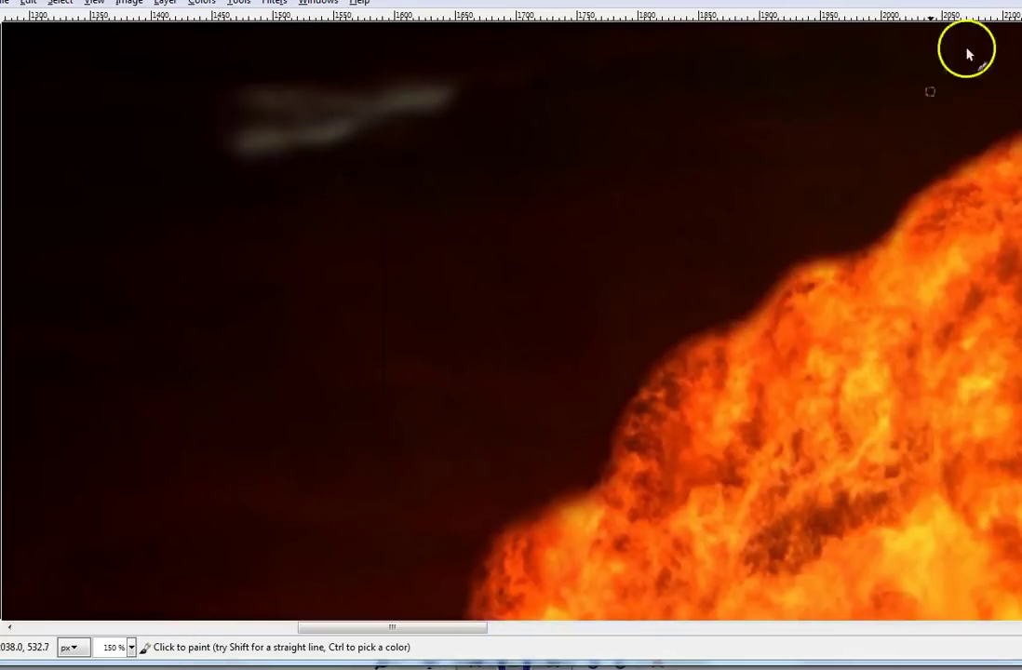
Step: Zoom in on the smoke streak, out to 33.3%, and briefly compare with the sky video
scroll(337, 104, up, 2)
scroll(341, 106, up, 1)
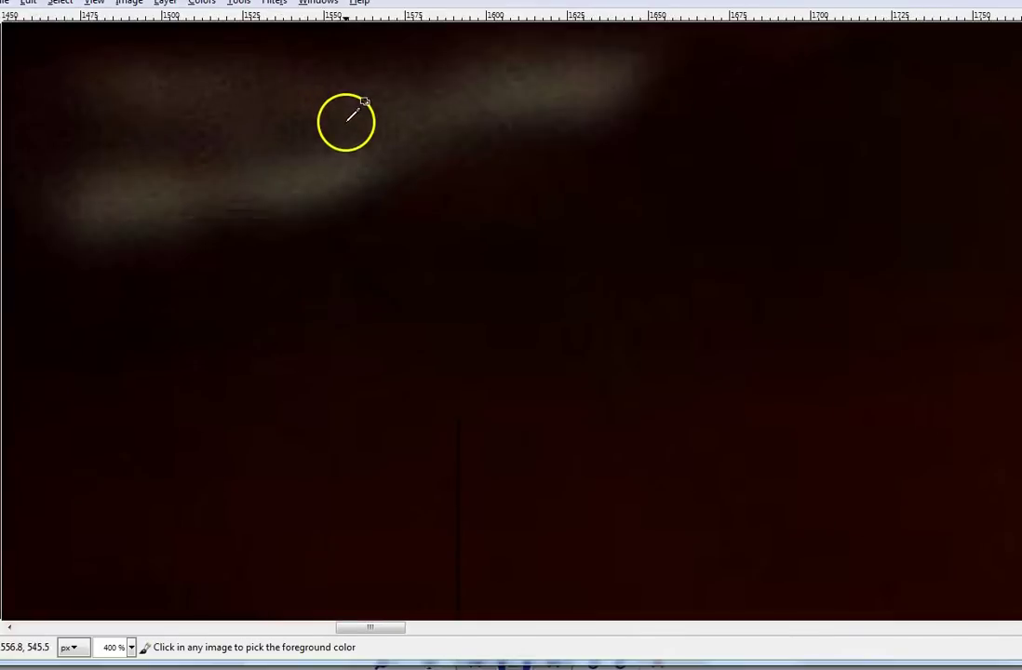
scroll(344, 121, down, 6)
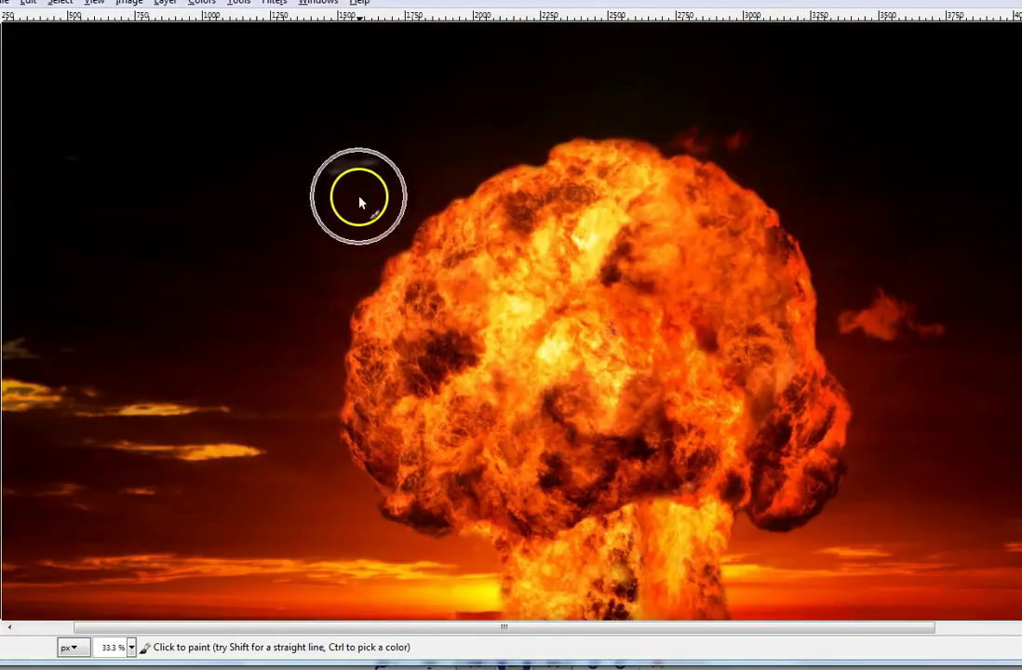
scroll(680, 416, down, 5)
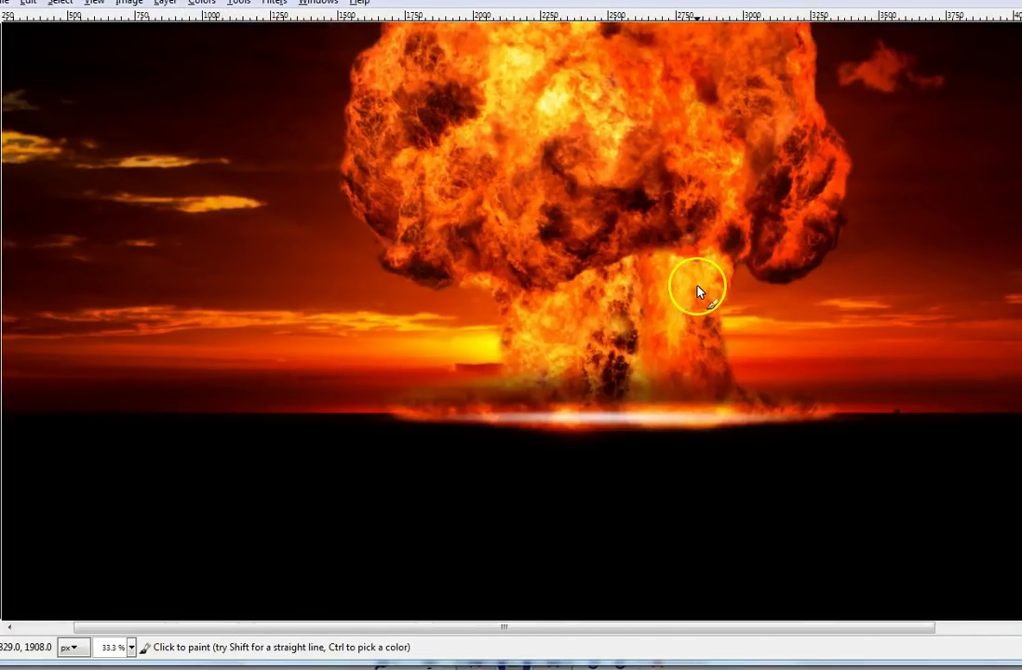
scroll(698, 289, up, 3)
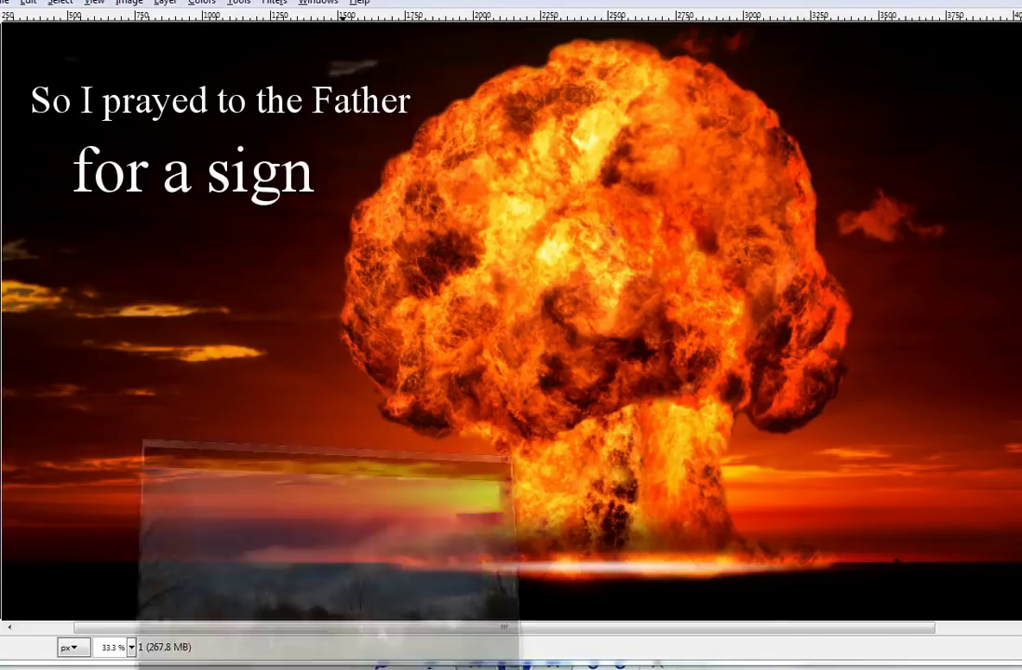
click(395, 503)
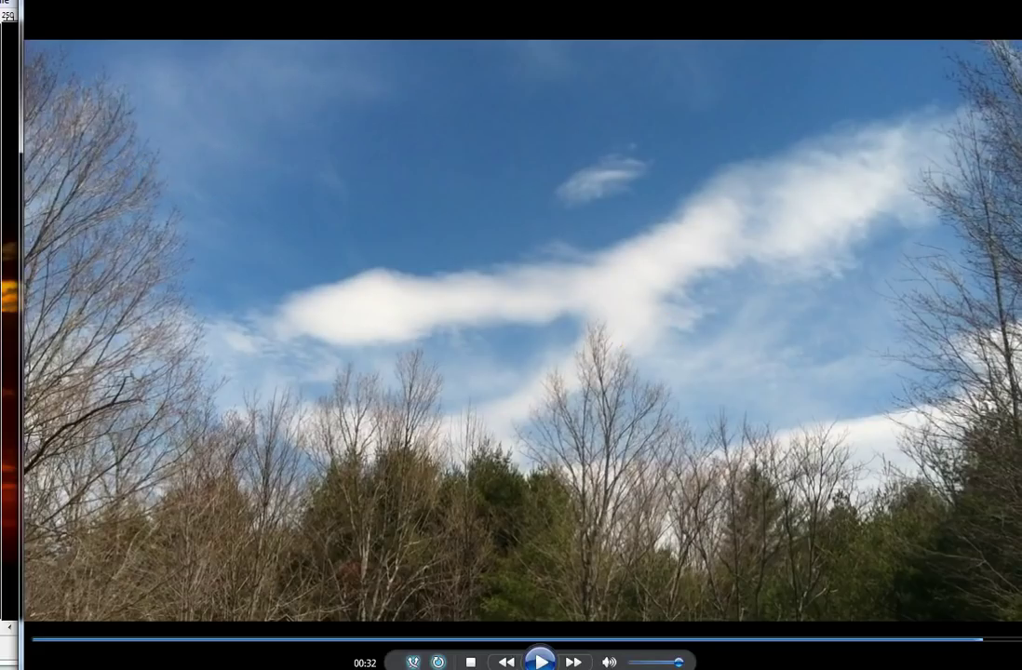
click(936, 37)
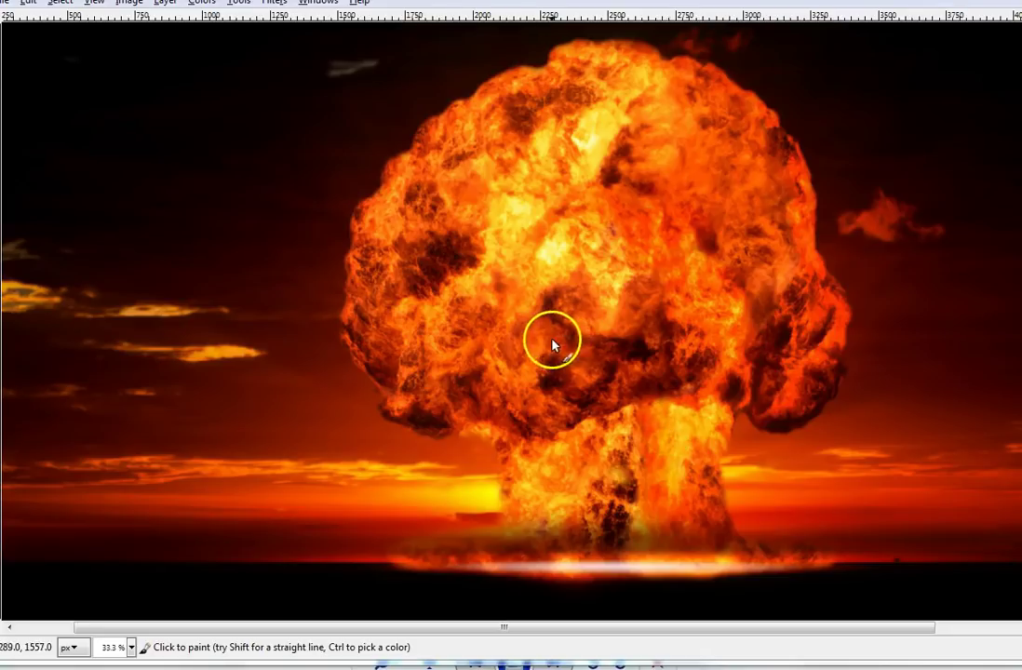
mouse_move(552, 342)
mouse_down()
mouse_move(541, 346)
mouse_move(548, 399)
mouse_move(816, 110)
mouse_move(874, 91)
mouse_up()
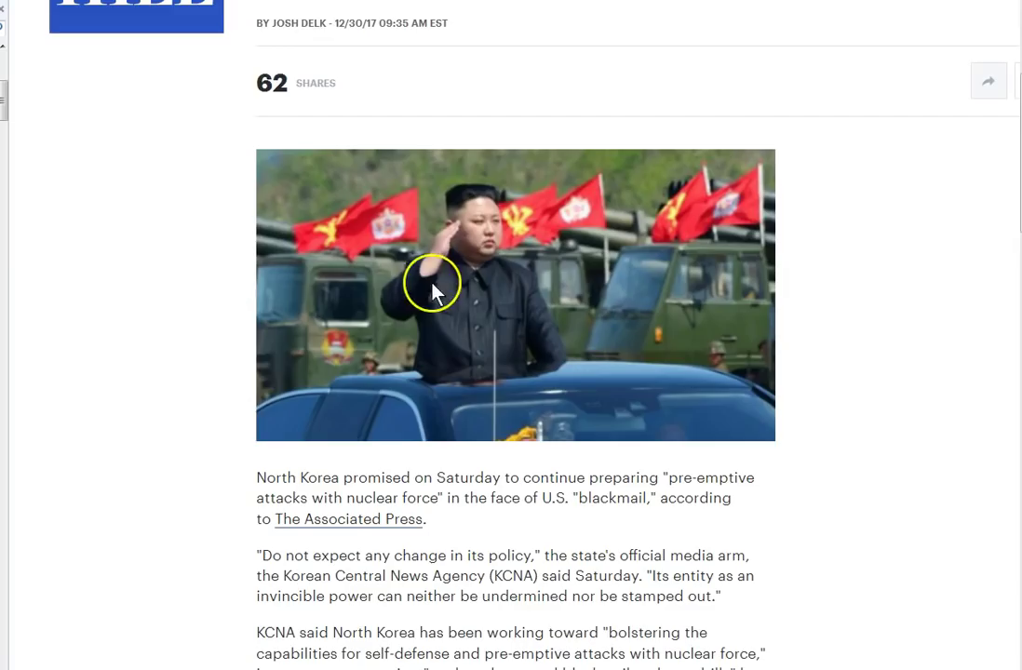
scroll(461, 334, up, 2)
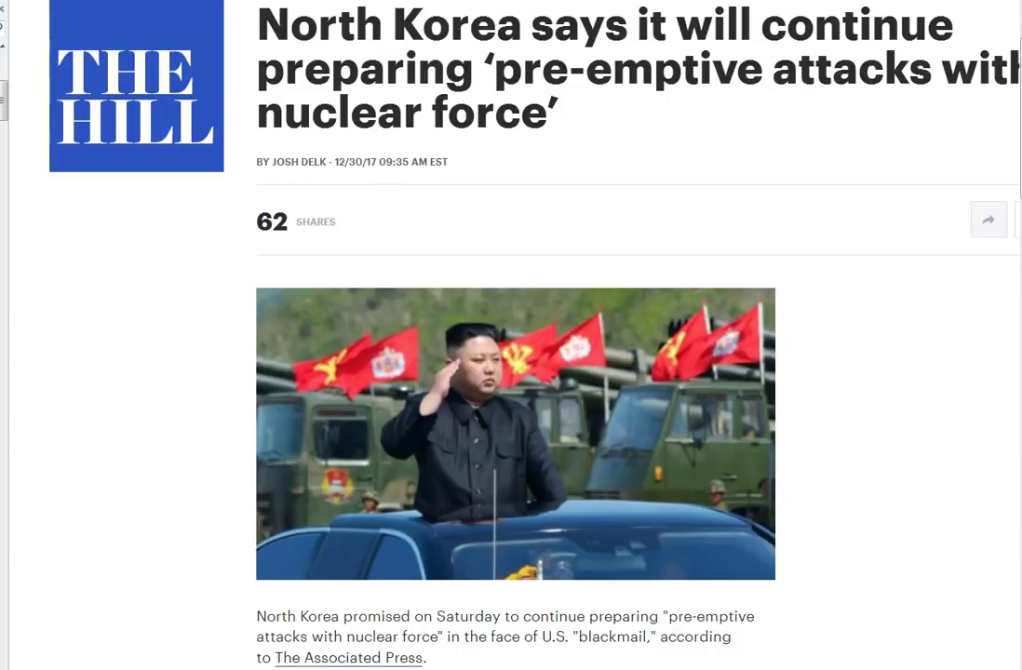
Step: Switch from the North Korea article to the mushroom-cloud image in GIMP
click(322, 636)
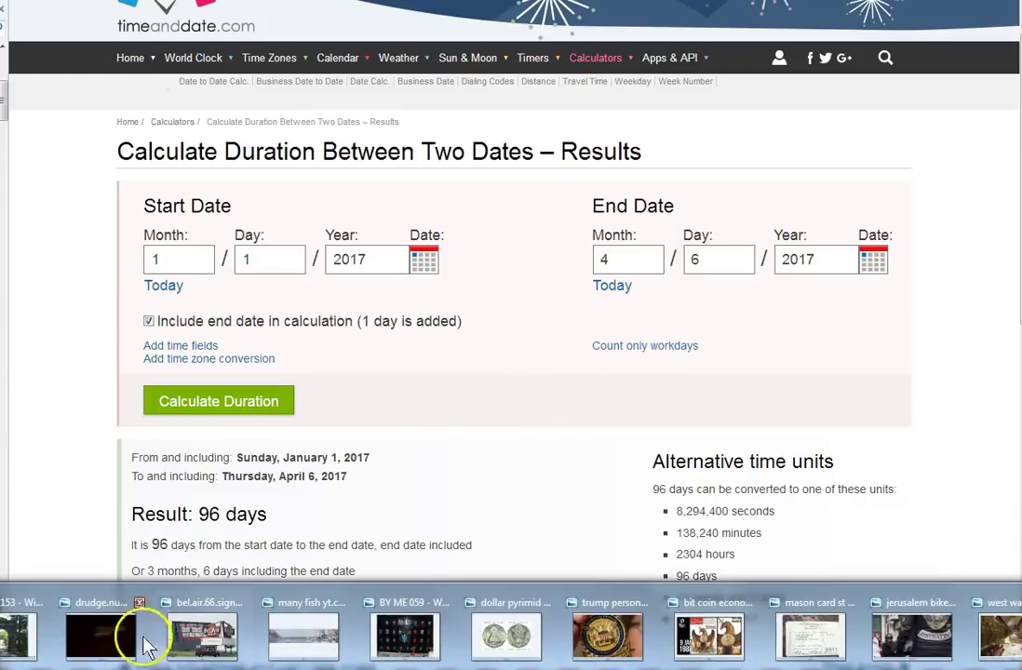
Step: Zoom into the arch photo's carved inscription and 1863 date stone, then back out to fit
click(24, 633)
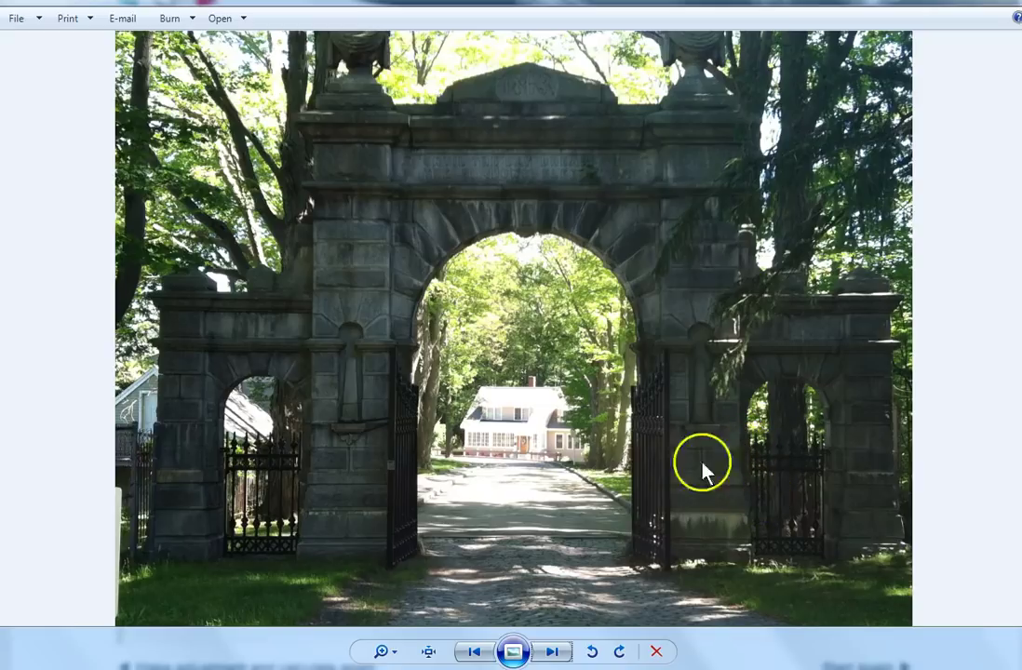
scroll(535, 142, up, 3)
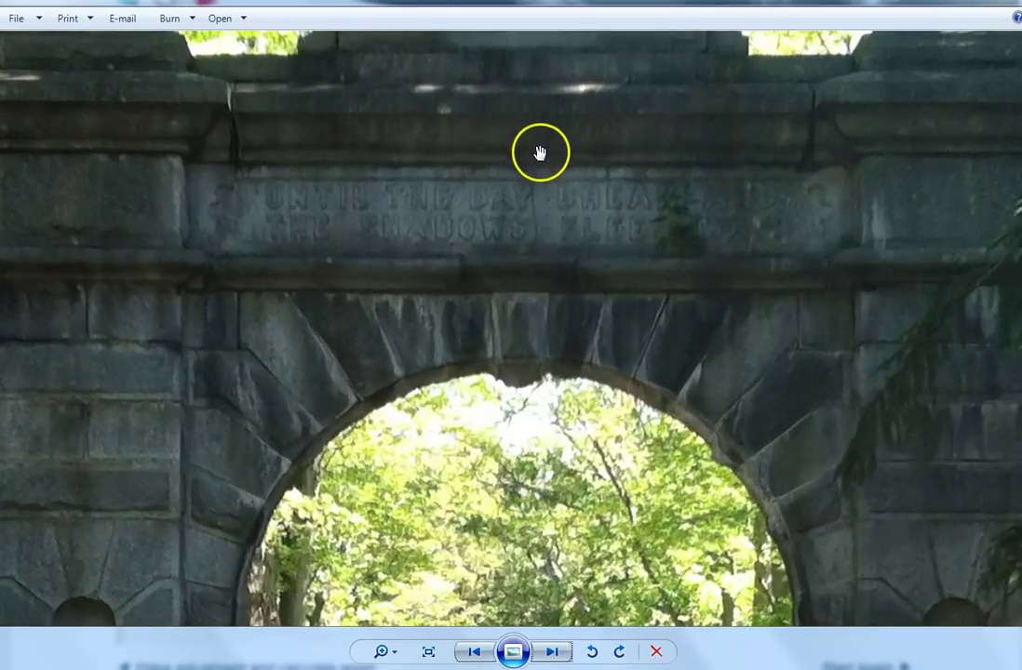
scroll(540, 191, up, 1)
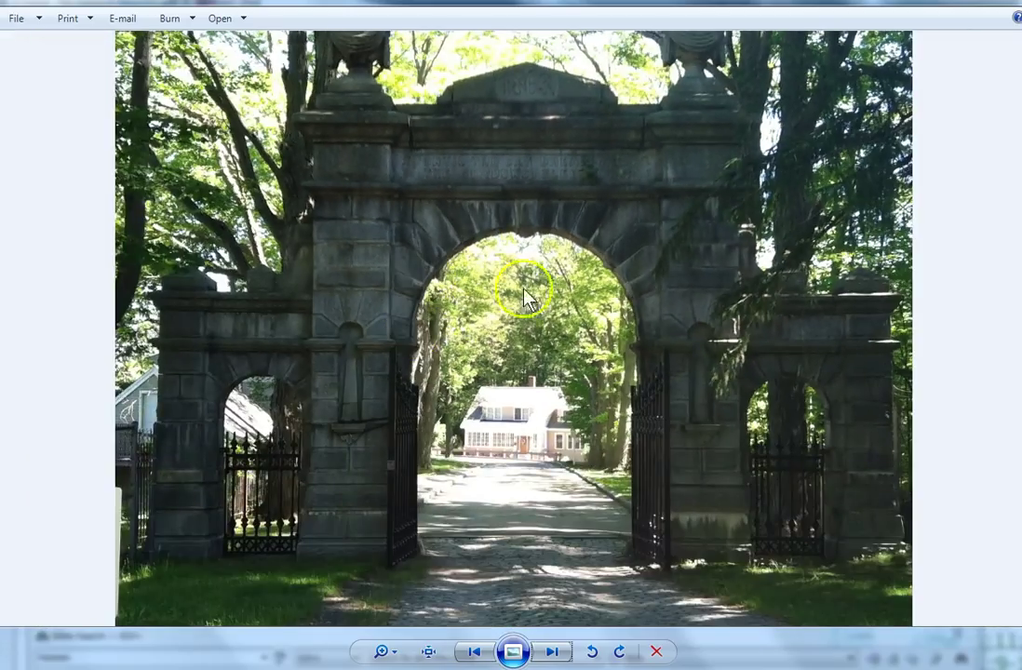
scroll(536, 79, up, 4)
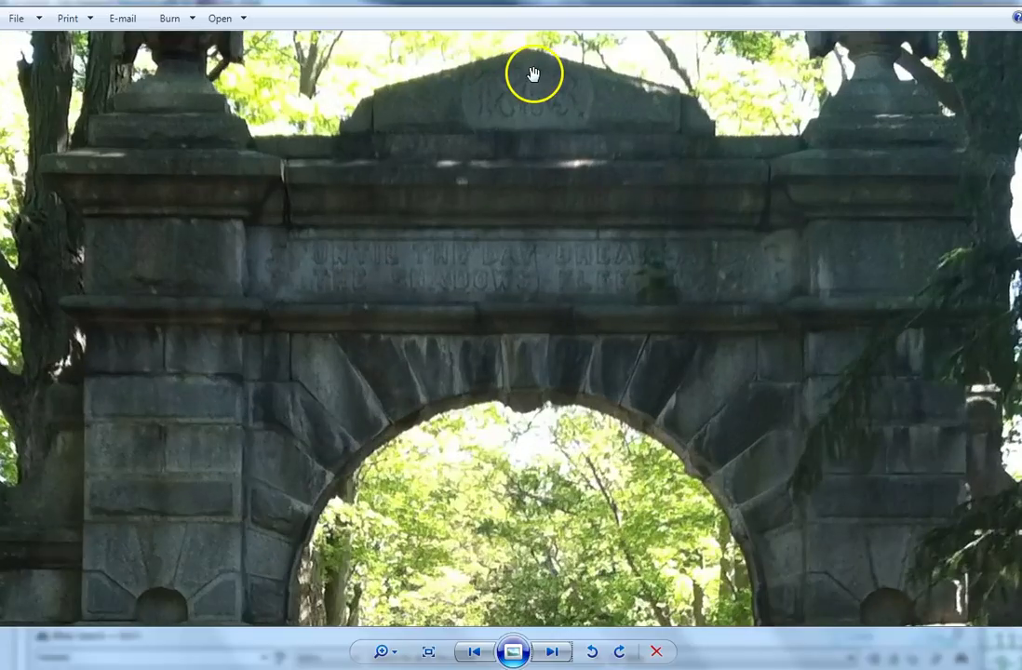
scroll(534, 74, up, 1)
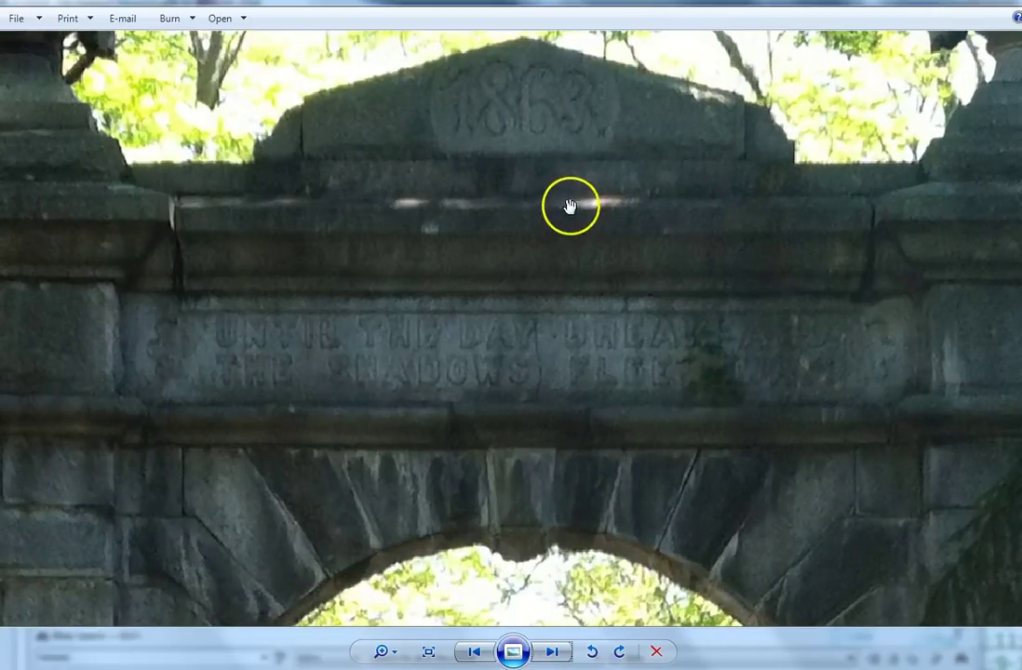
scroll(563, 179, down, 1)
scroll(563, 180, down, 4)
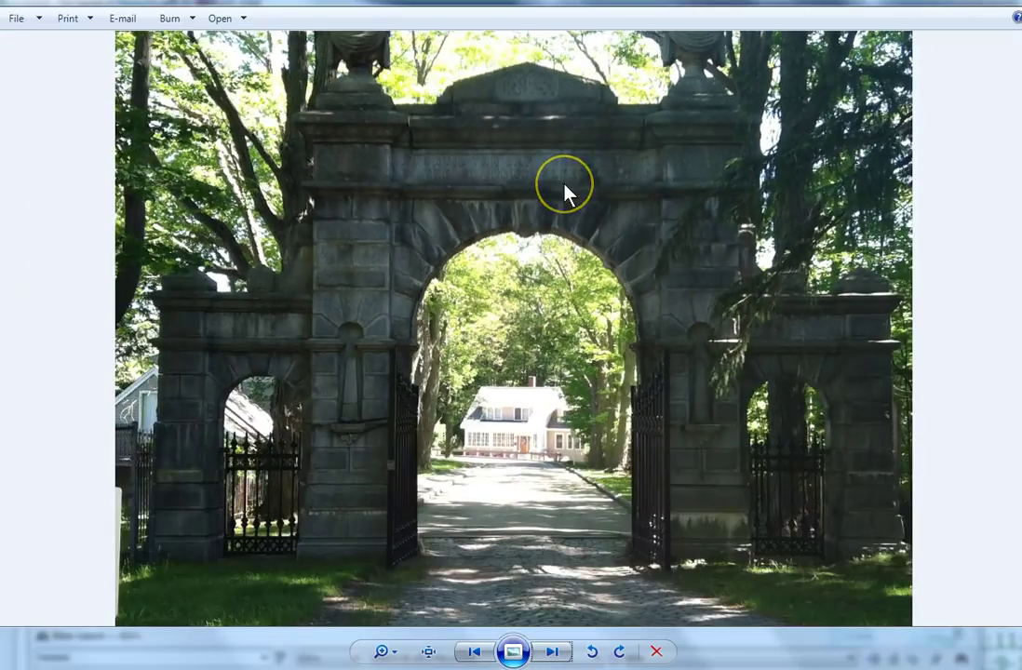
drag(562, 197, 508, 320)
scroll(518, 272, up, 1)
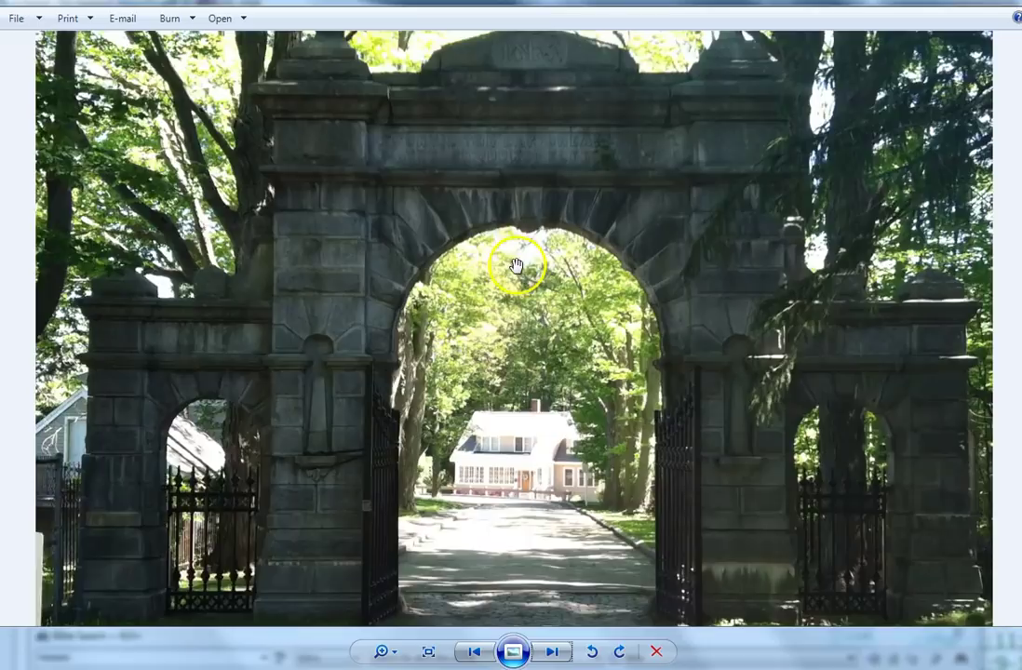
scroll(521, 279, down, 1)
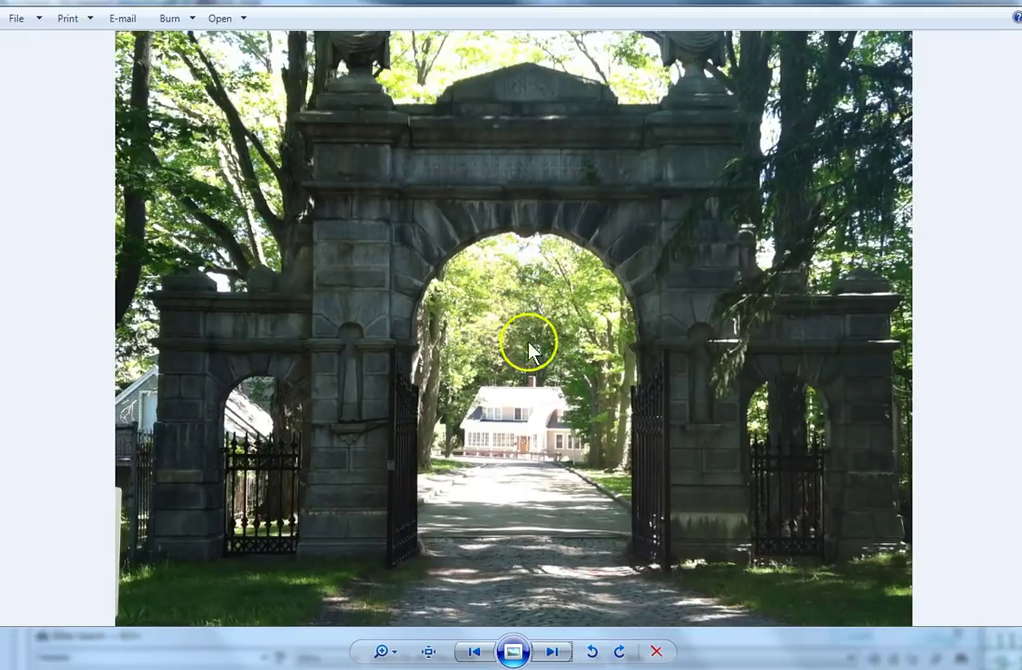
click(38, 18)
click(59, 108)
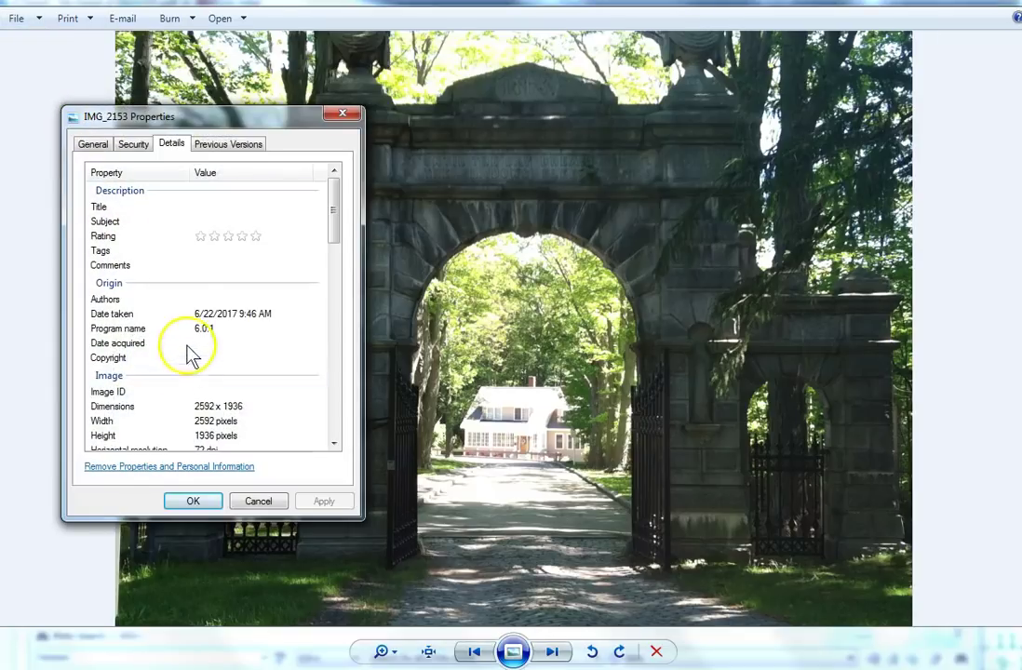
click(202, 315)
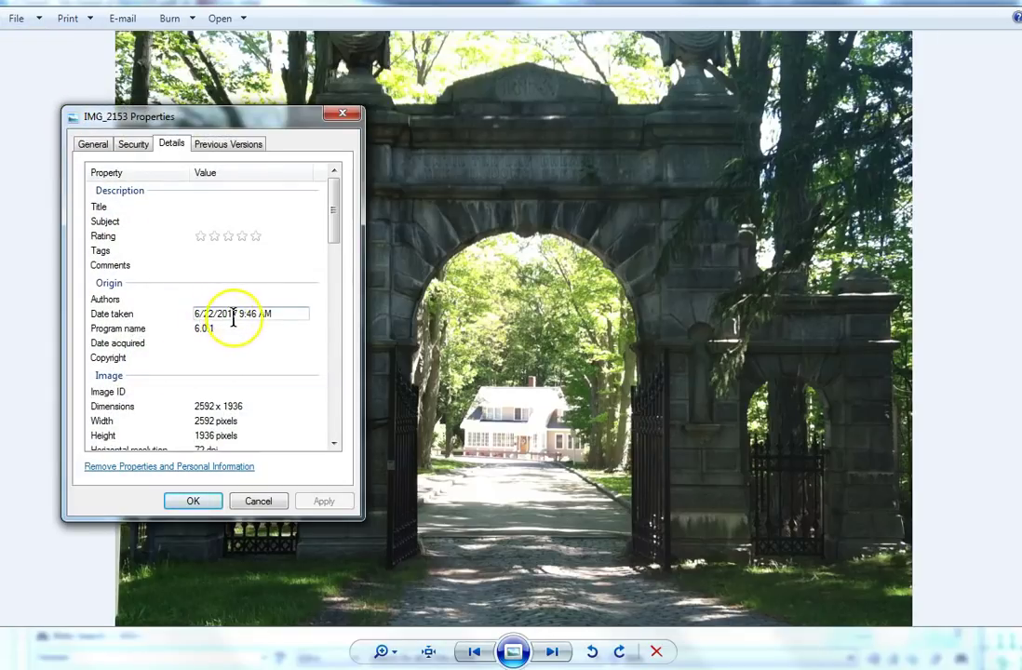
click(211, 332)
click(233, 311)
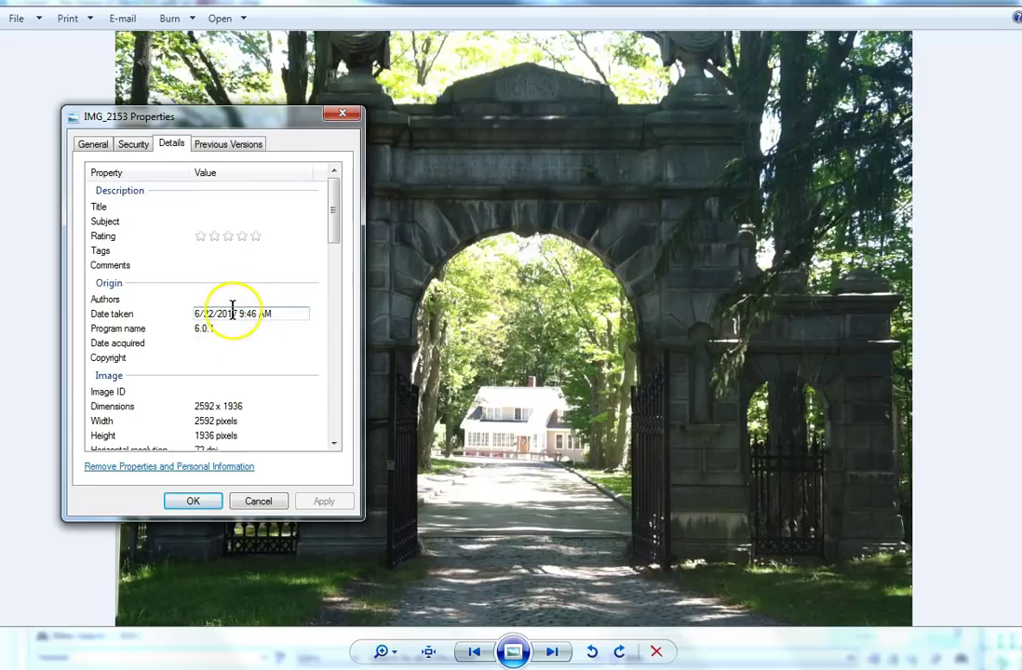
click(195, 501)
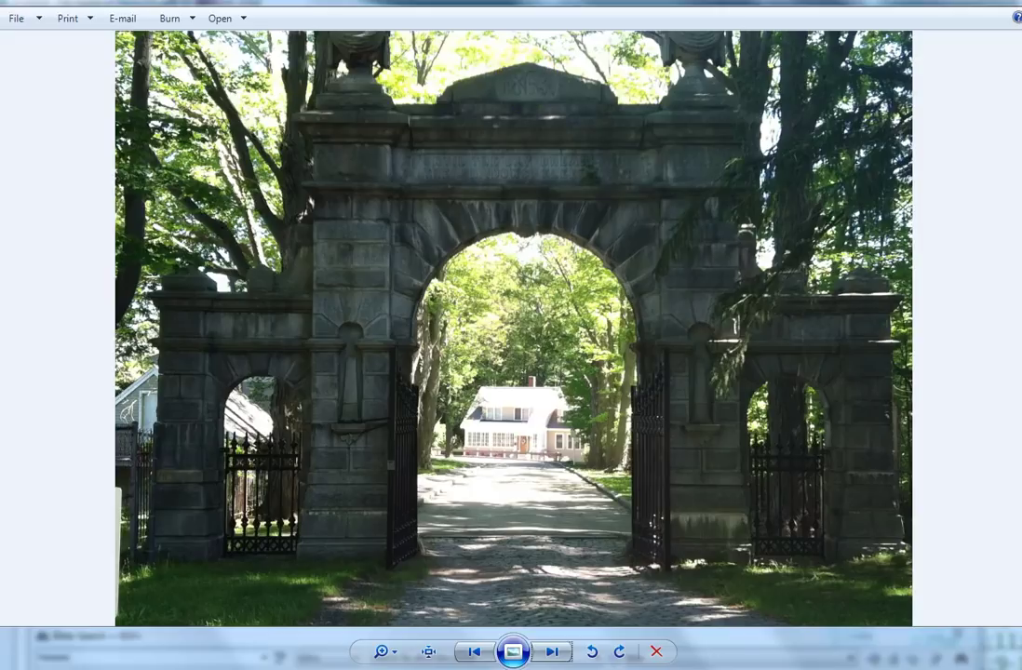
key(alt+F4)
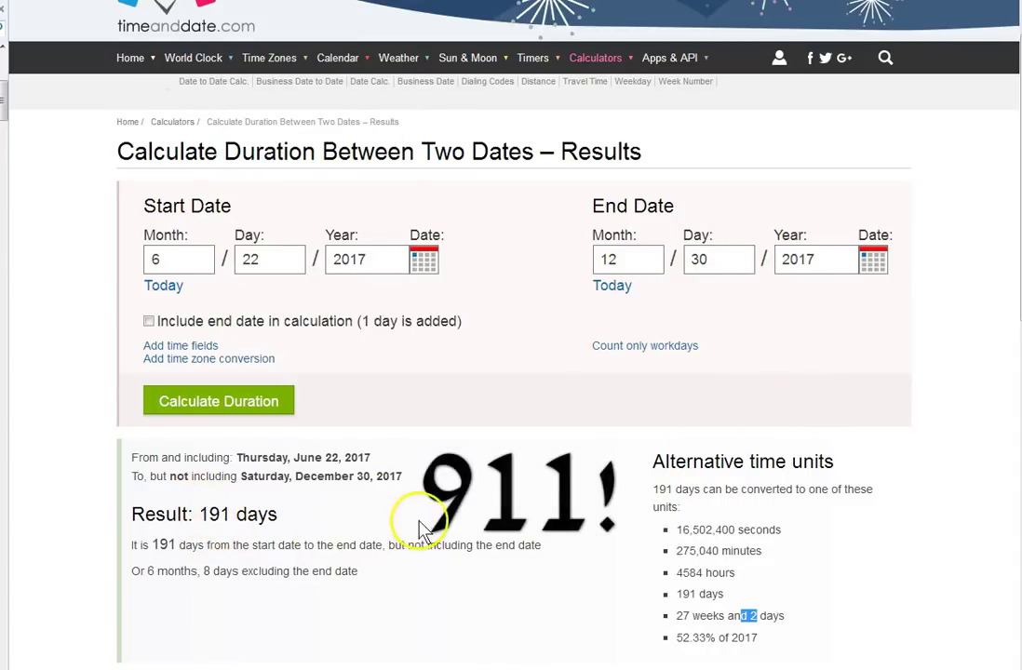
Step: Clear the stray highlight on the 191-day result and bring the arch photo back up
click(448, 416)
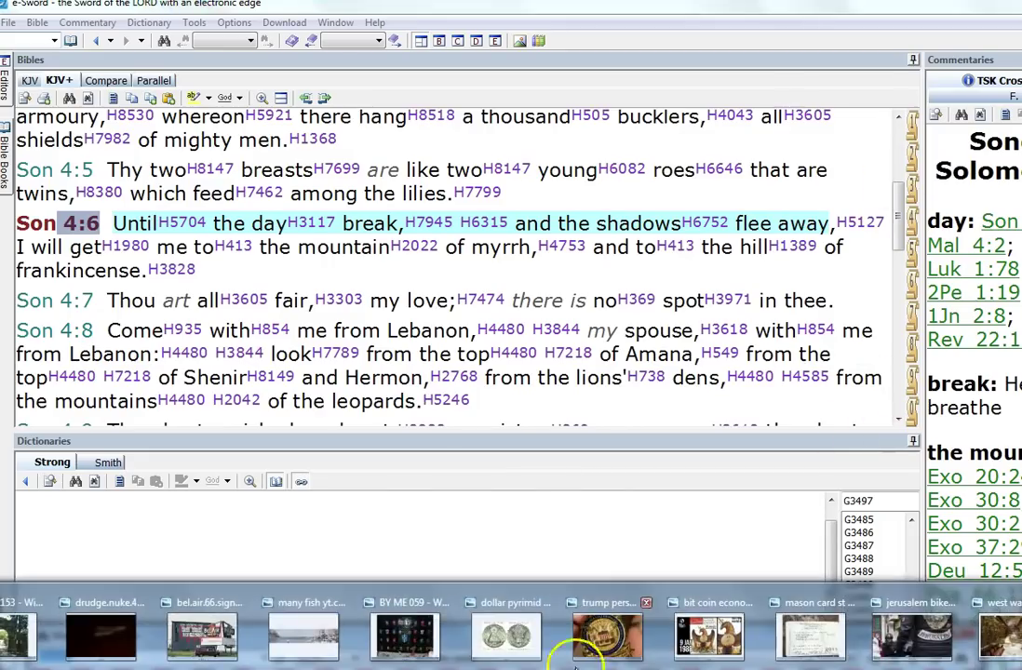
click(56, 644)
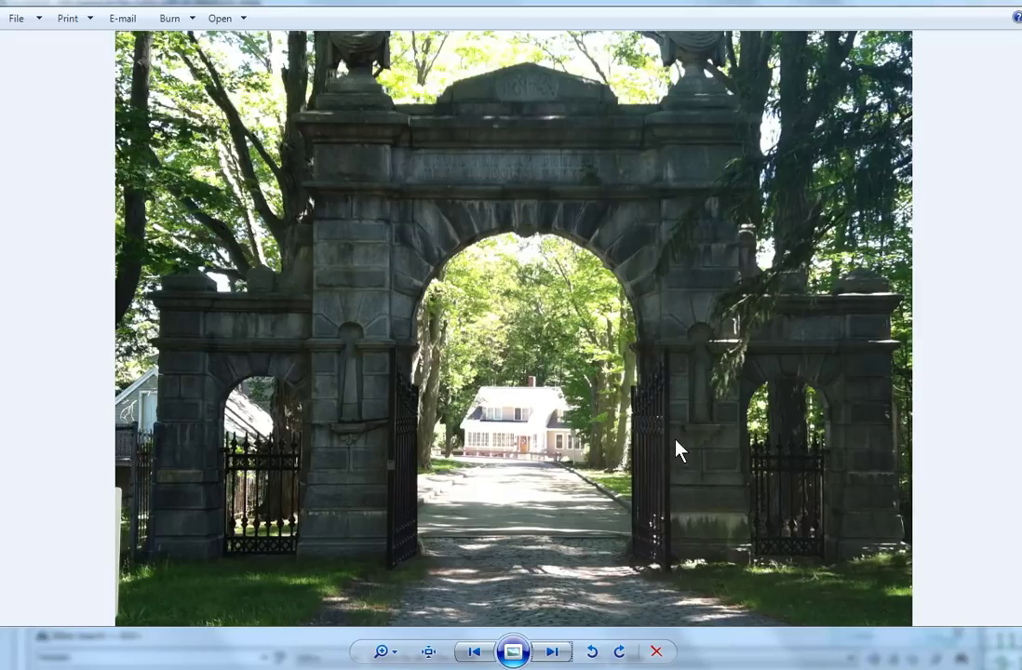
Step: Zoom the arch photo in and out, then return to the 269-day timeanddate.com result
scroll(612, 411, up, 1)
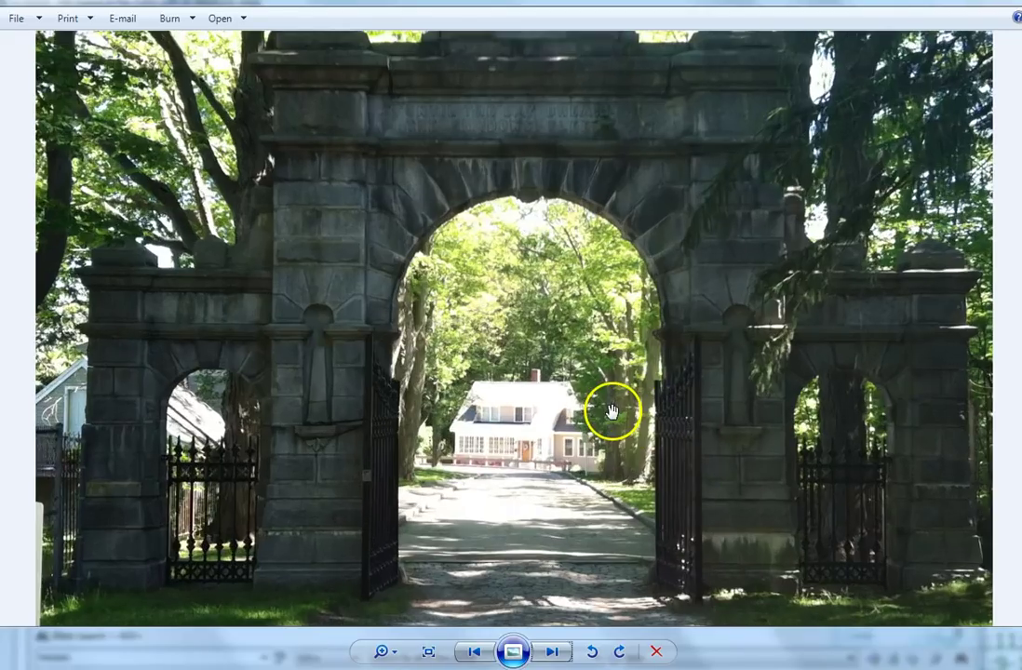
scroll(612, 410, down, 1)
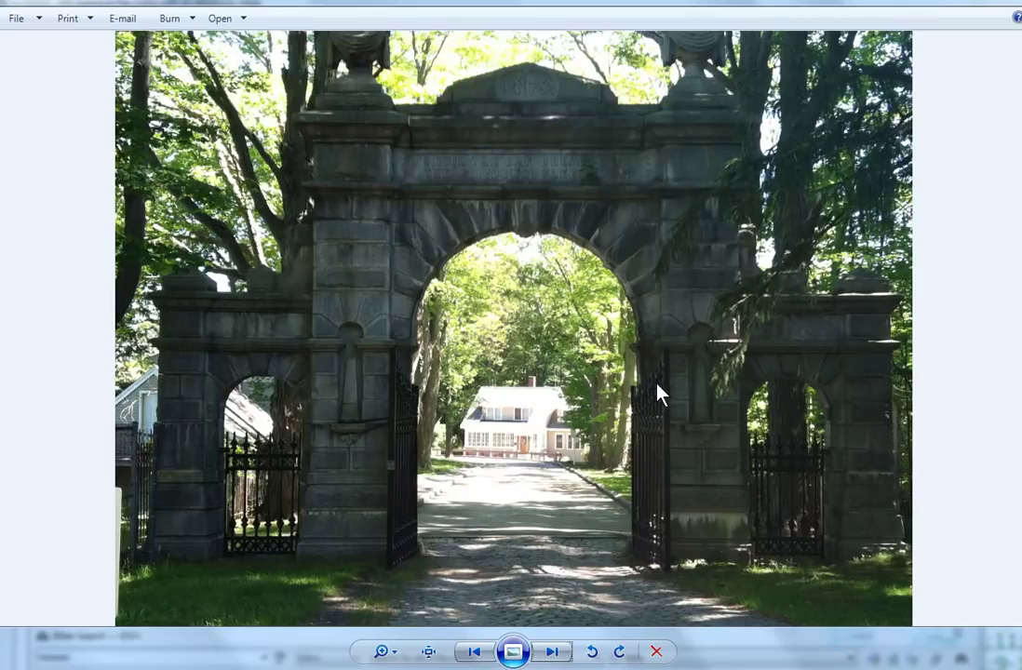
mouse_move(655, 335)
mouse_down()
mouse_move(636, 407)
mouse_move(477, 212)
mouse_move(486, 176)
mouse_move(476, 182)
mouse_move(91, 36)
mouse_move(105, 56)
mouse_up()
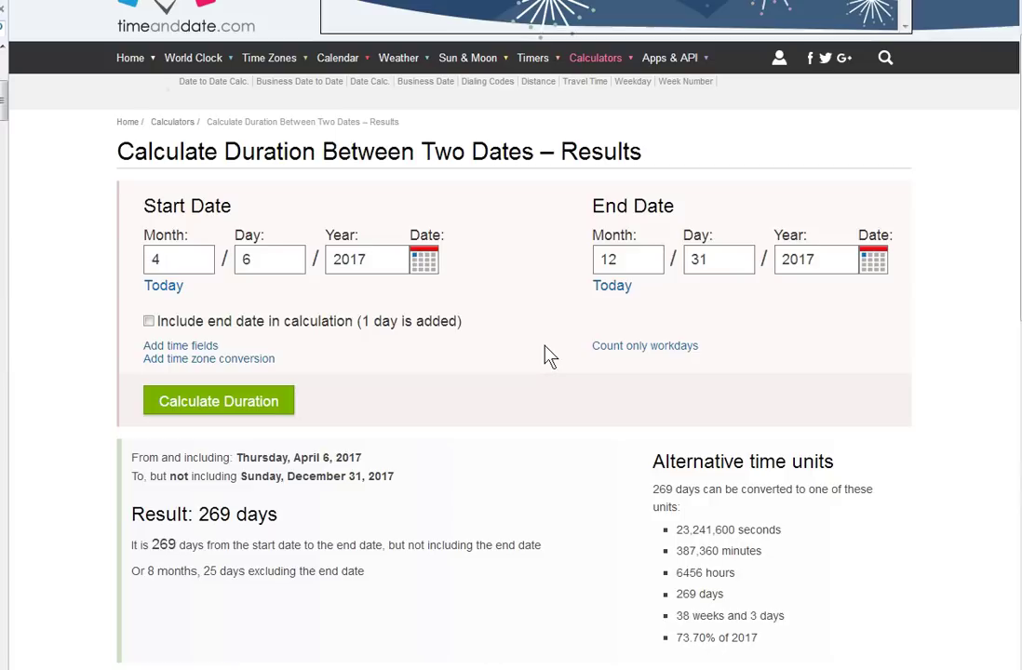
click(535, 352)
mouse_move(166, 108)
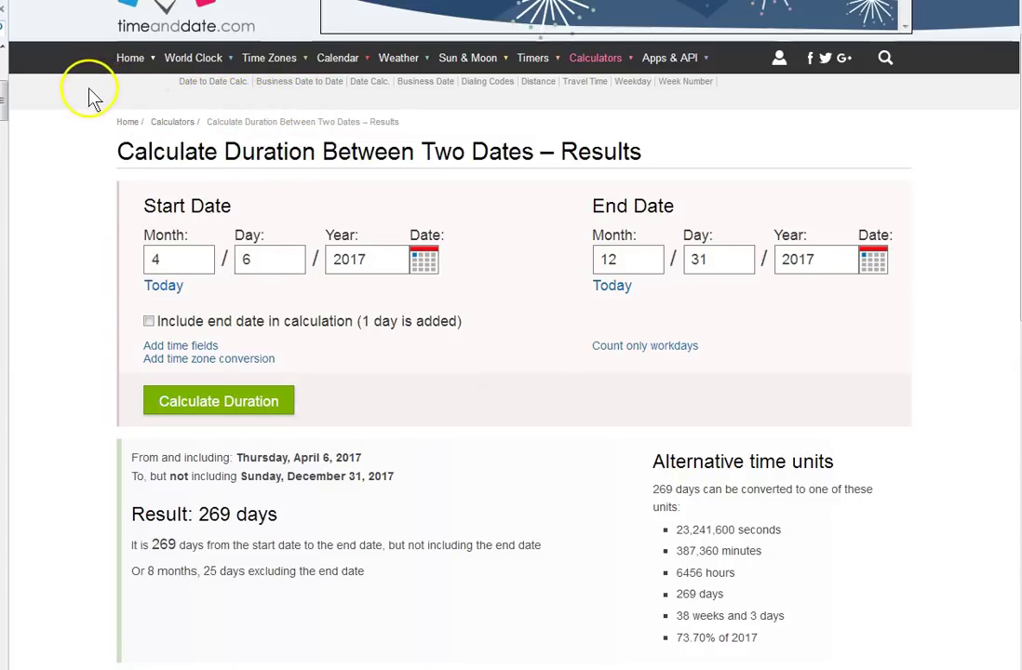